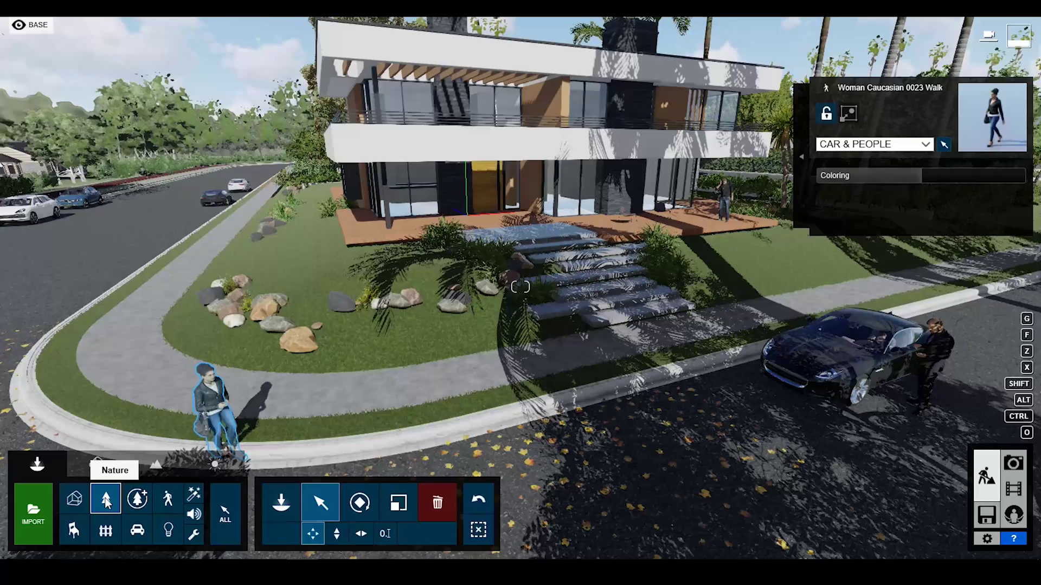
Place Leafless Tree 010 from the nature library on the grass strip along the curb in front of the house
click(106, 502)
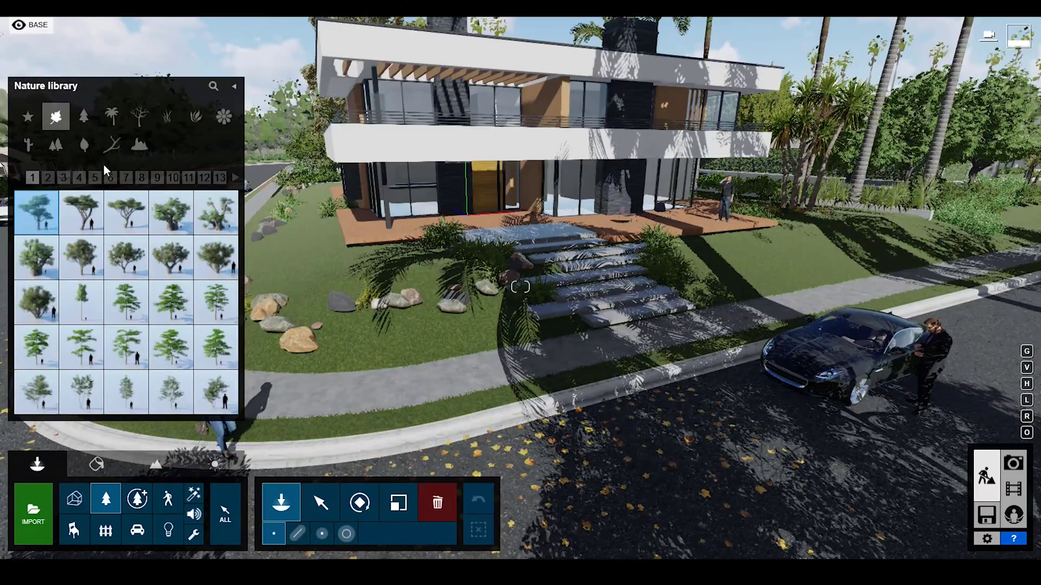
click(82, 118)
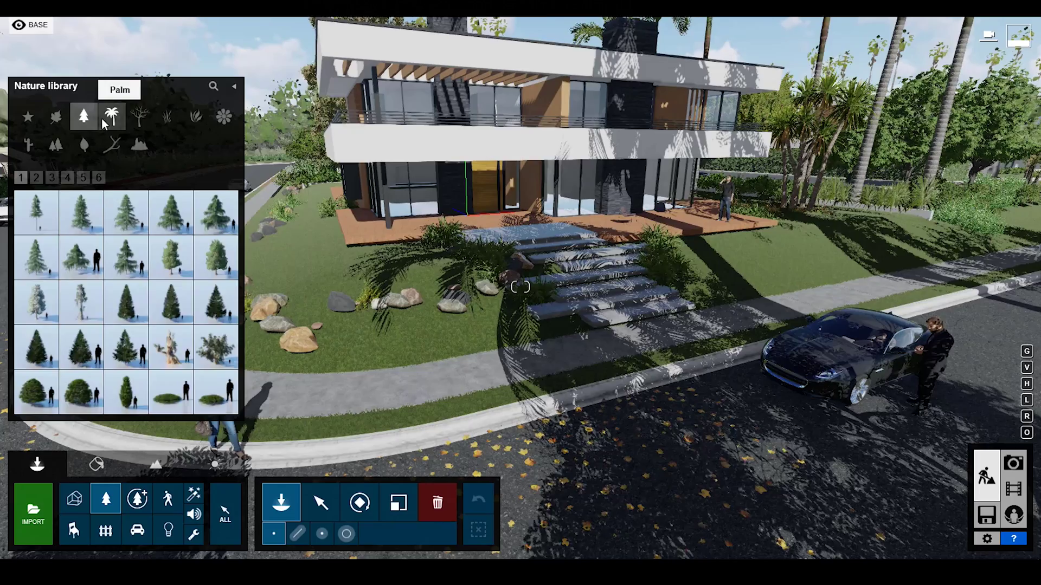
click(111, 117)
click(141, 119)
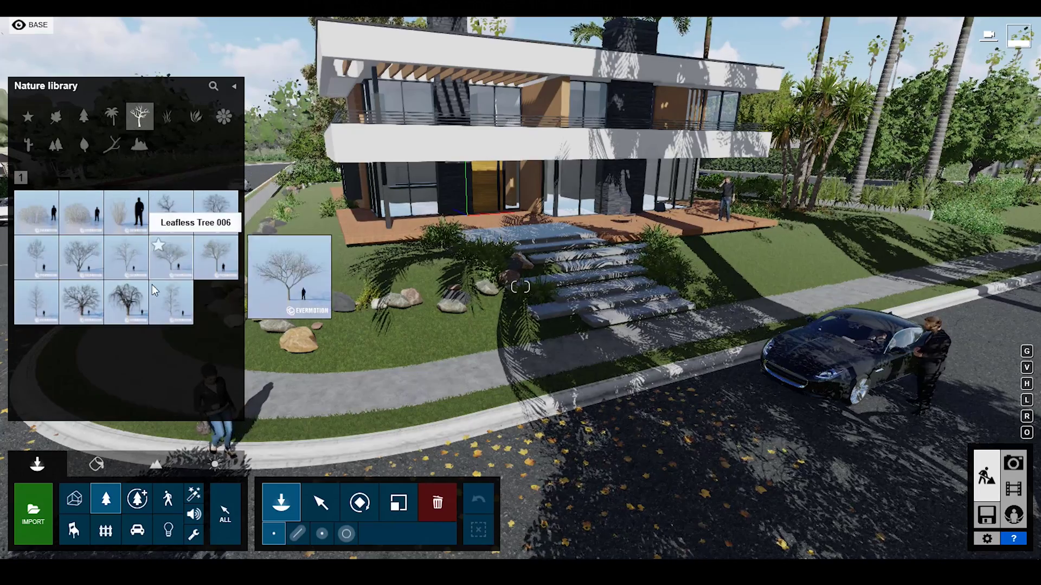
mouse_move(135, 310)
click(396, 421)
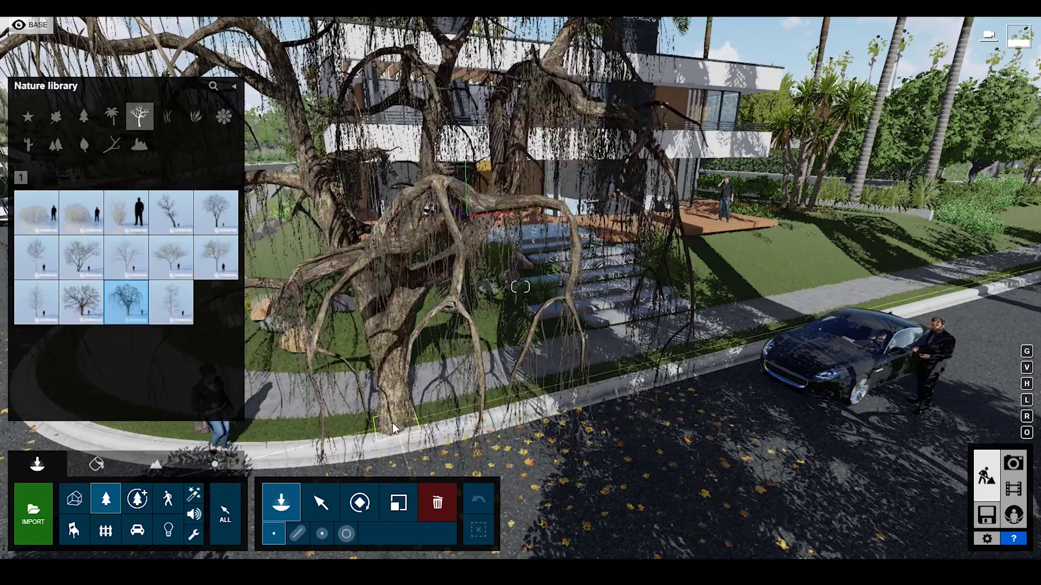
Scale the weeping leafless tree down until it is lower than the house
click(399, 503)
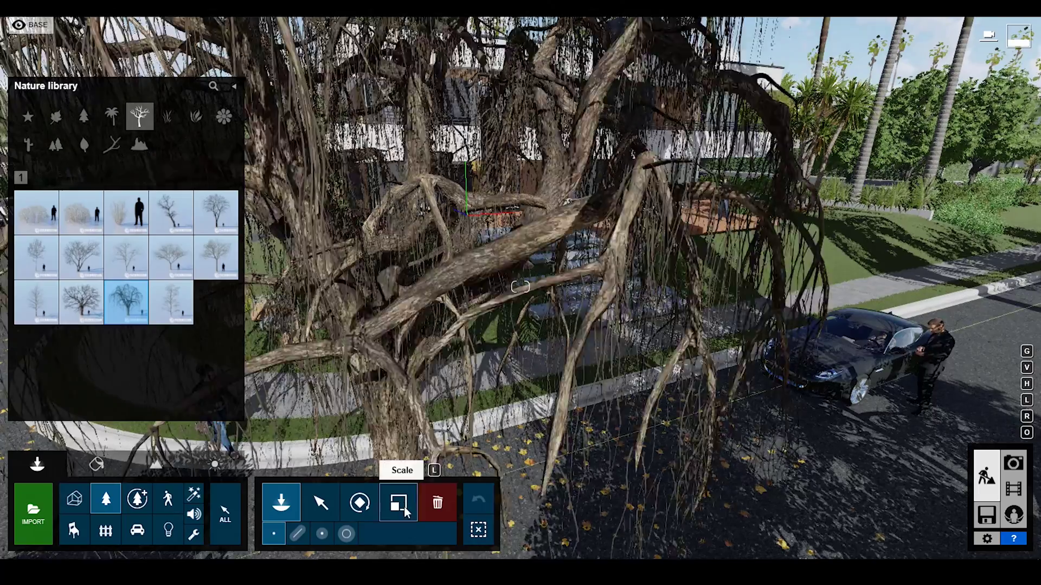
click(391, 419)
drag(399, 413, 399, 437)
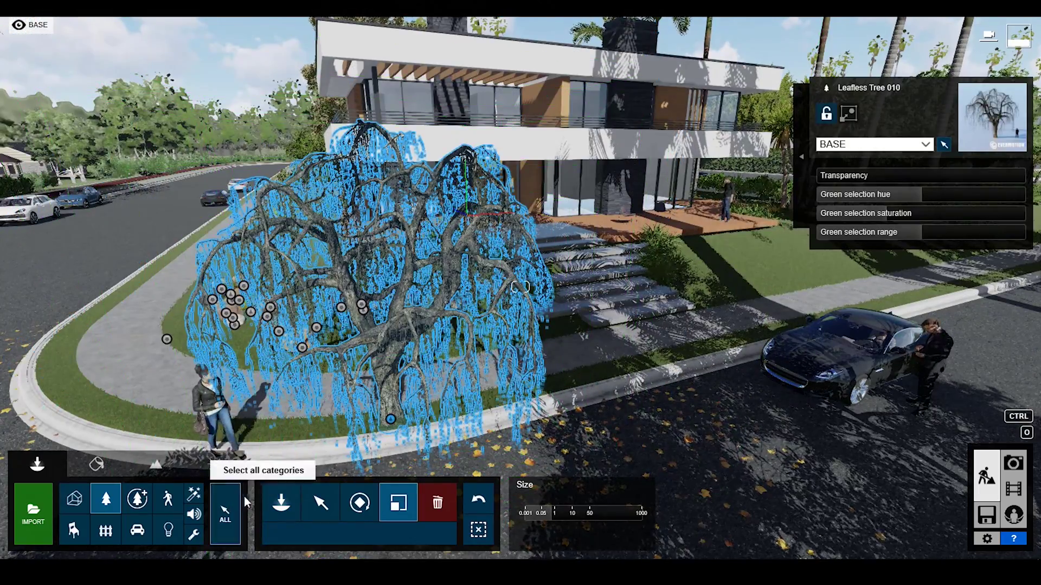
click(320, 503)
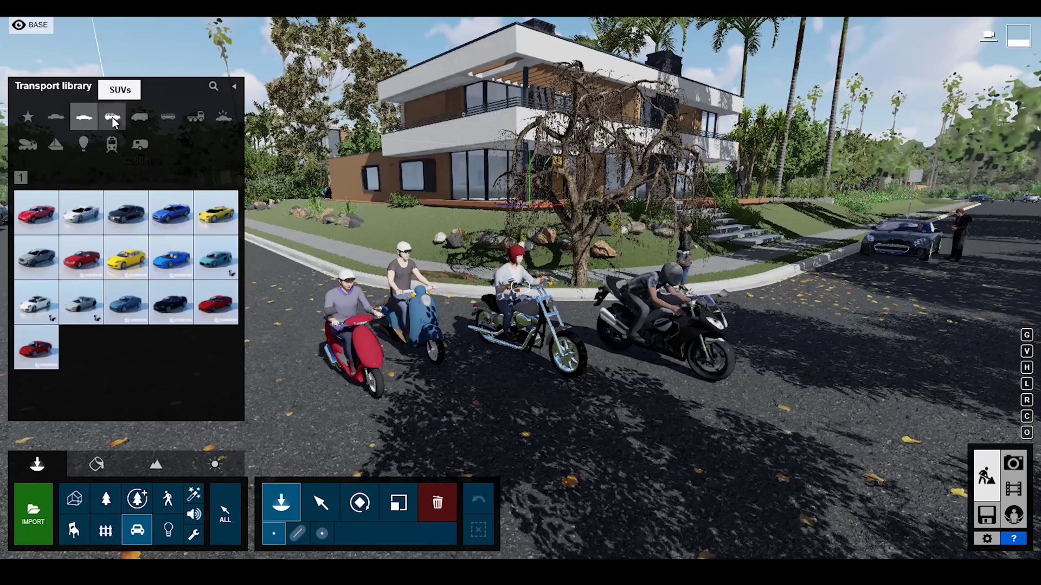
Place SportsCar 001 from the transport library on the road beside the black motorcycle
click(54, 223)
click(765, 444)
key(s)
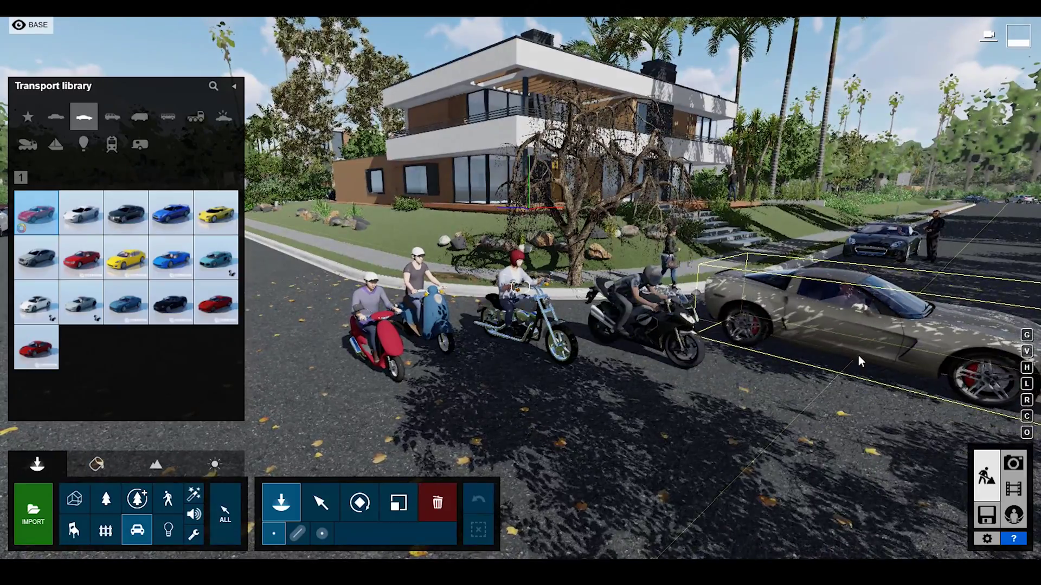
click(857, 356)
Select the sports car beside the motorcycles and inspect its body and the driver inside up close
click(325, 503)
click(836, 342)
key(d)
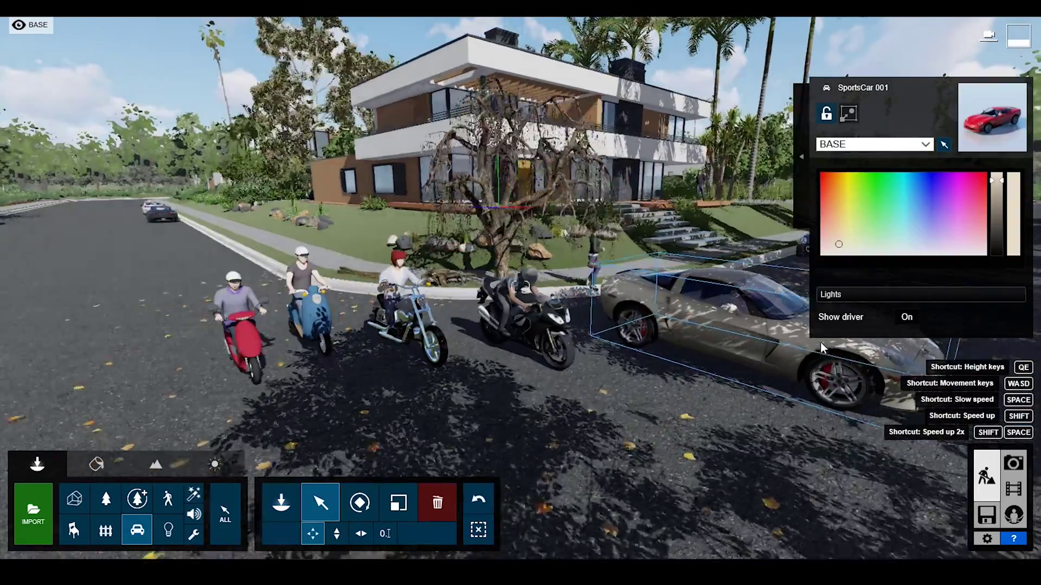
key(w)
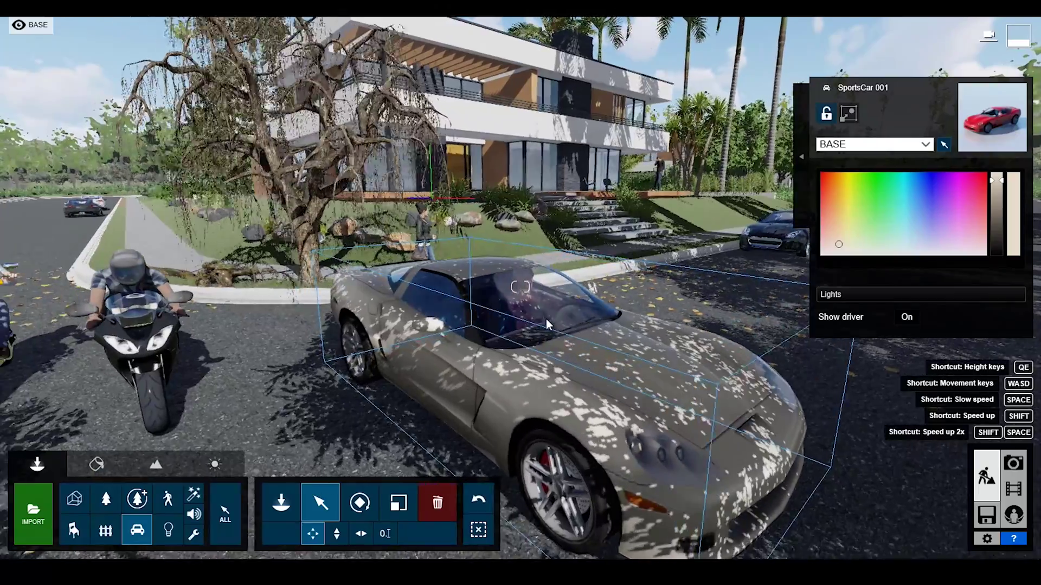
key(w)
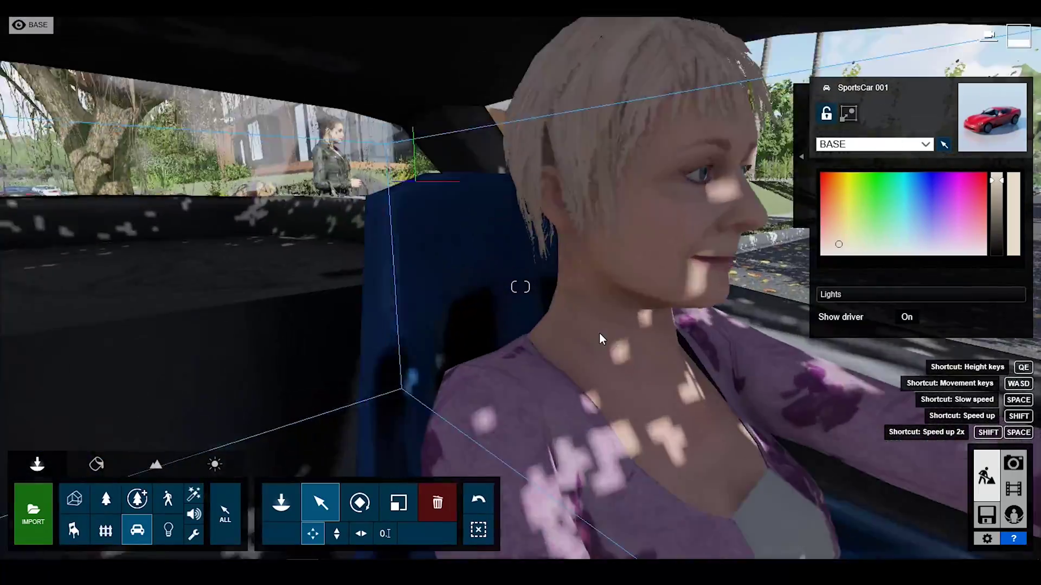
key(s)
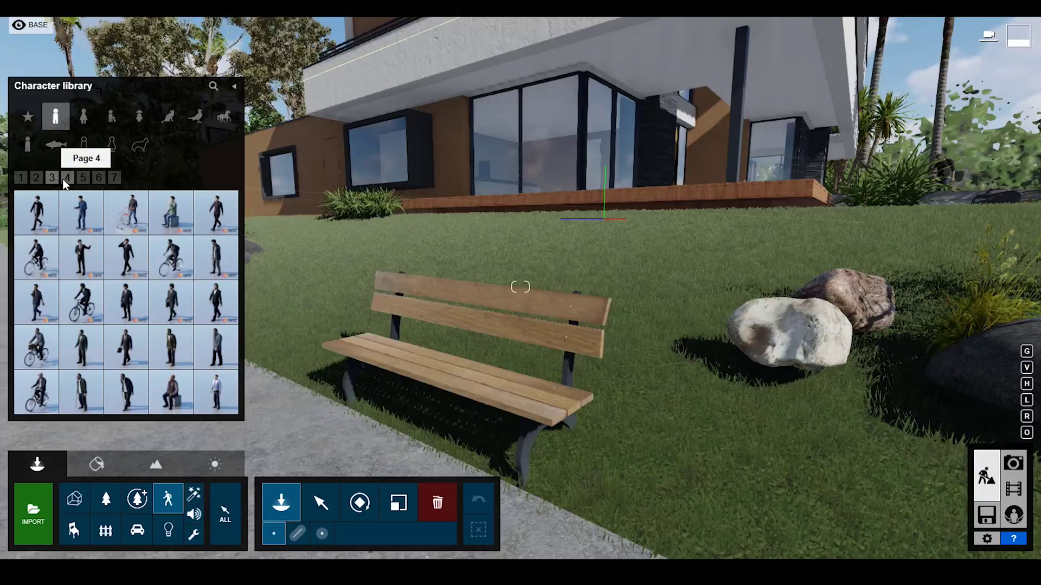
Place the seated man in a checked shirt and vest on the wooden bench, facing the sidewalk
click(179, 398)
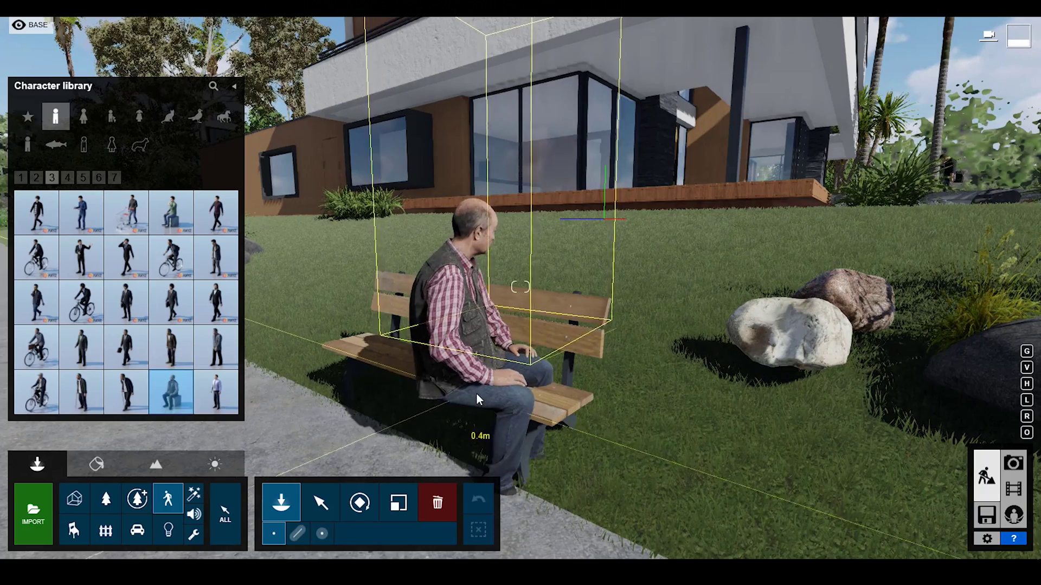
click(492, 390)
drag(492, 389, 423, 407)
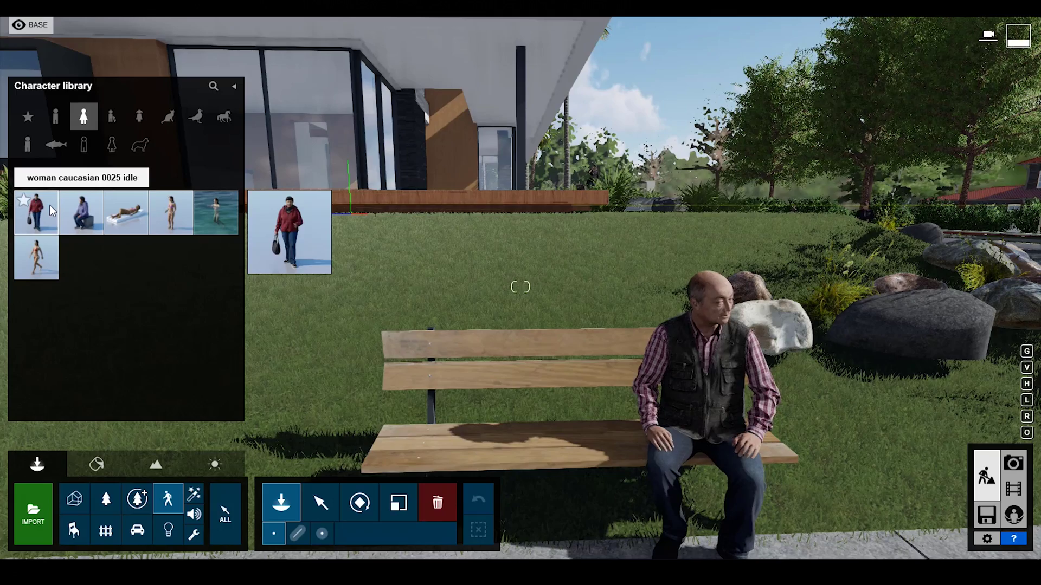
Place the woman caucasian 0025 idle character on the sidewalk in front of the bench and rotate her toward the seated man
click(50, 205)
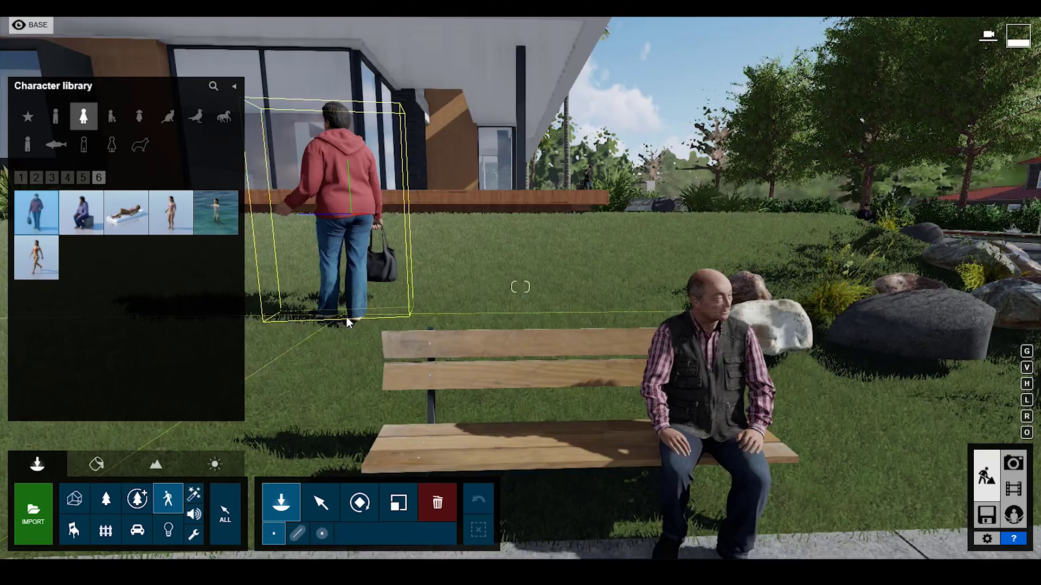
click(347, 318)
key(s)
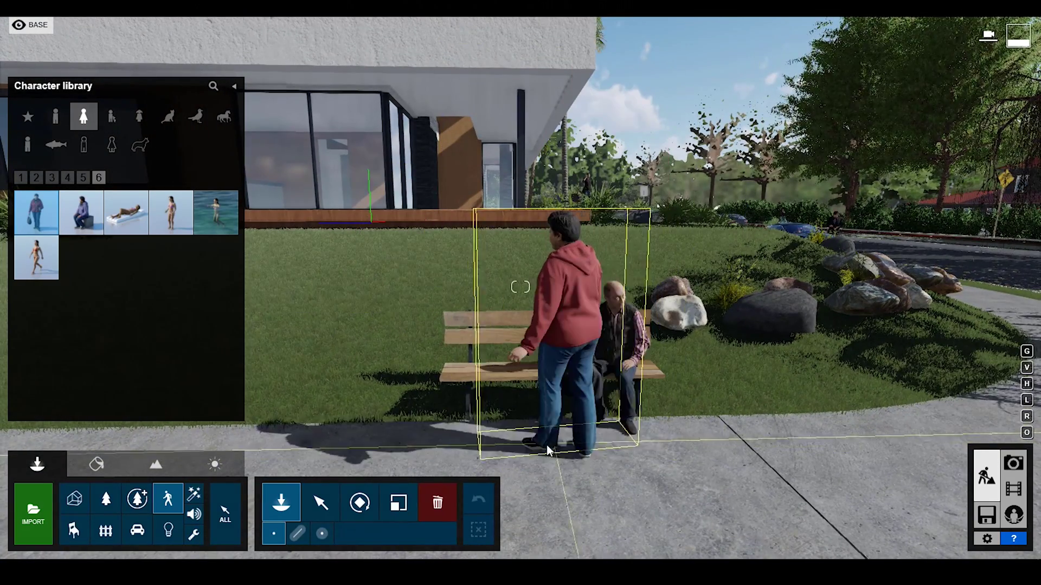
click(525, 451)
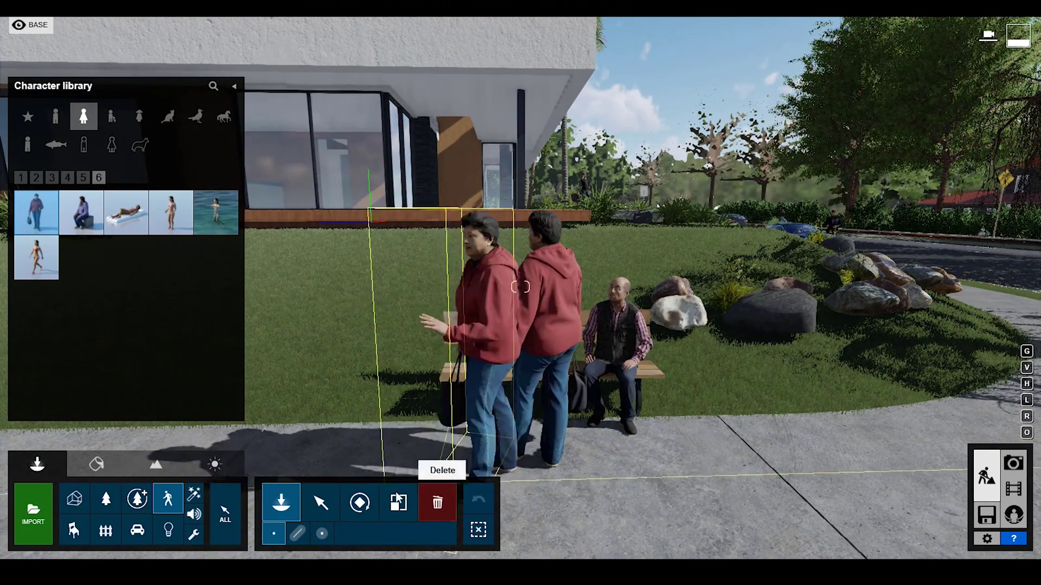
click(359, 503)
drag(575, 461, 838, 441)
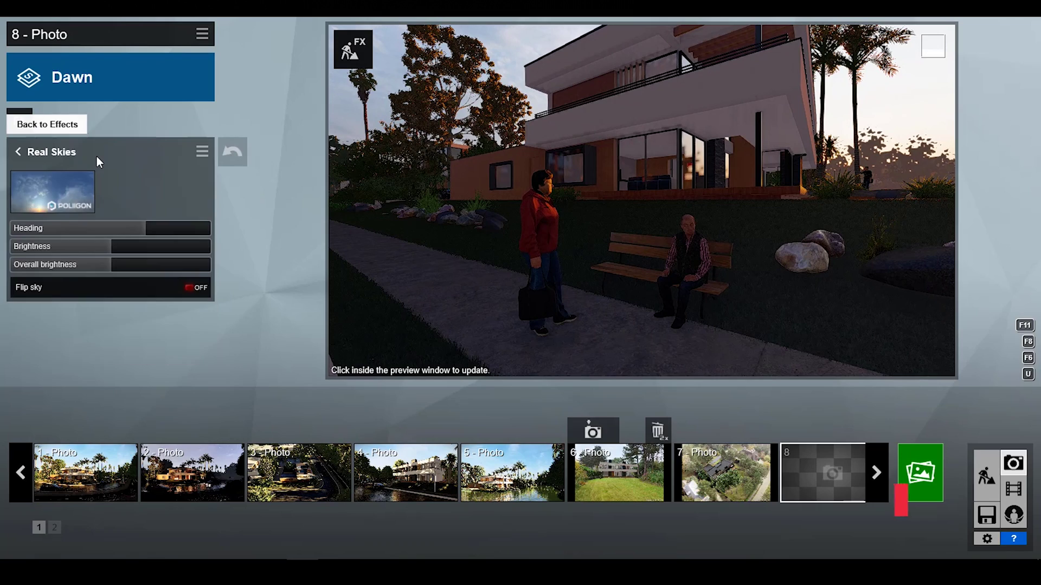
Turn the Real Skies heading of the Dawn-styled photo 8 to its maximum and update the preview
drag(77, 228, 210, 227)
mouse_move(614, 202)
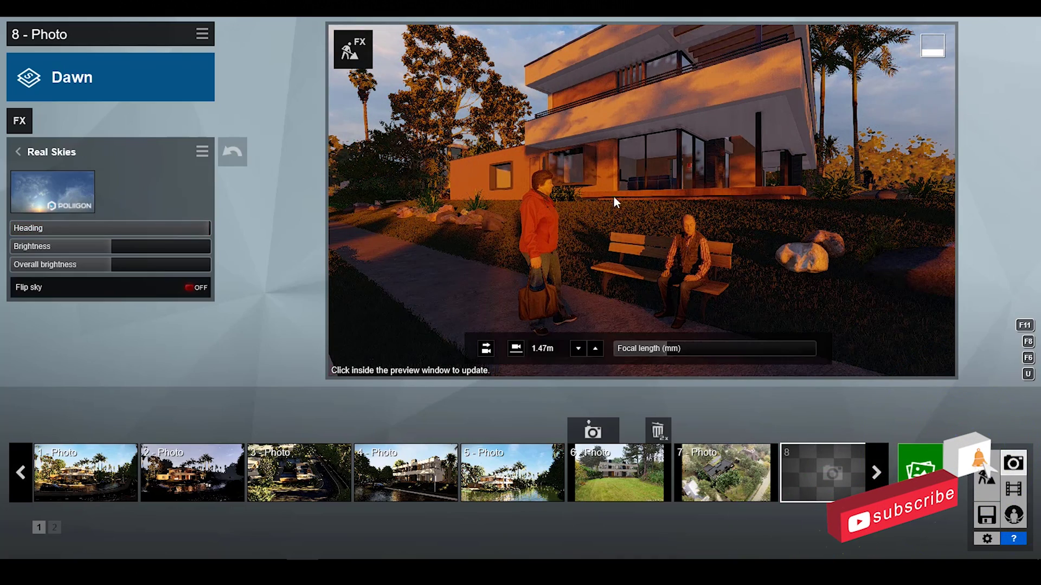
click(702, 250)
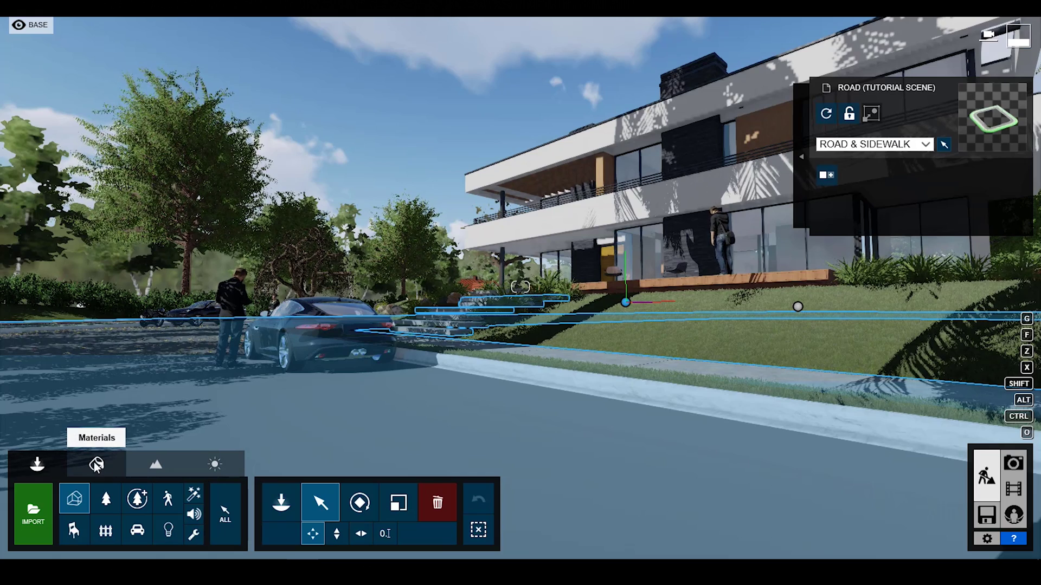
Apply the outdoor asphalt material Polii CityStreet AsphaltGeneric Worn 001 2k to the road surface
click(98, 464)
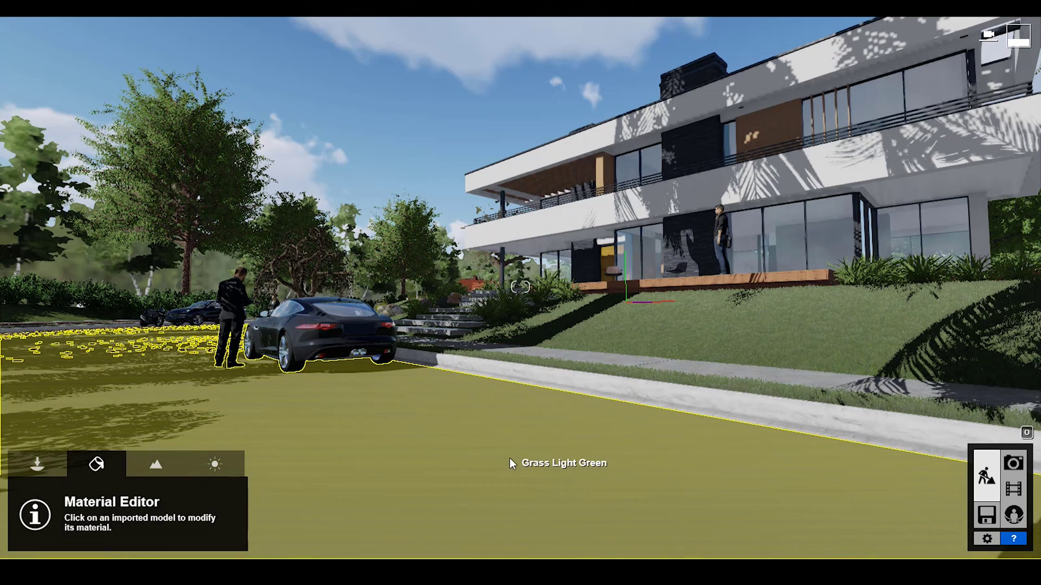
click(509, 458)
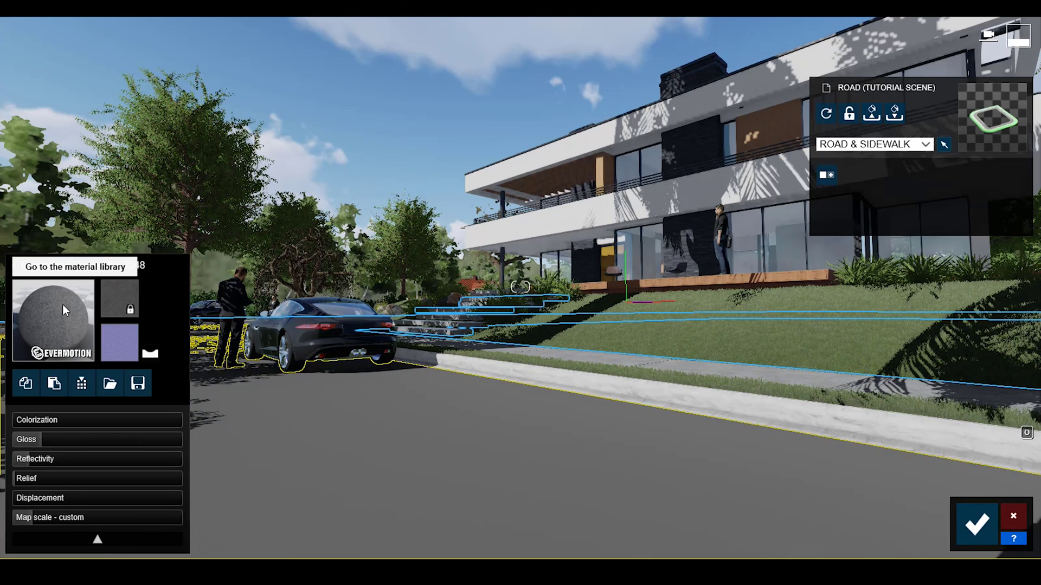
click(63, 304)
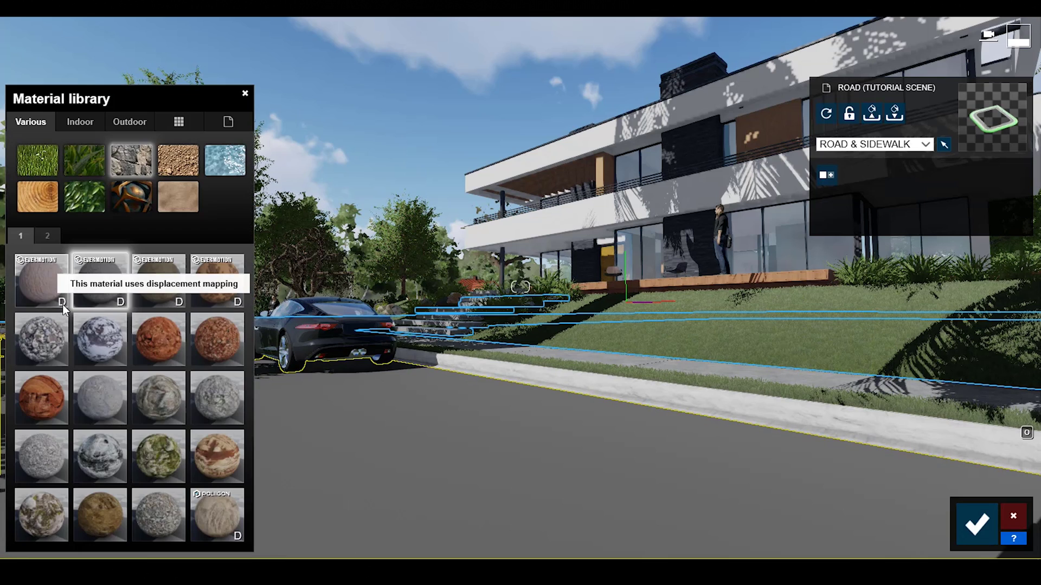
click(128, 120)
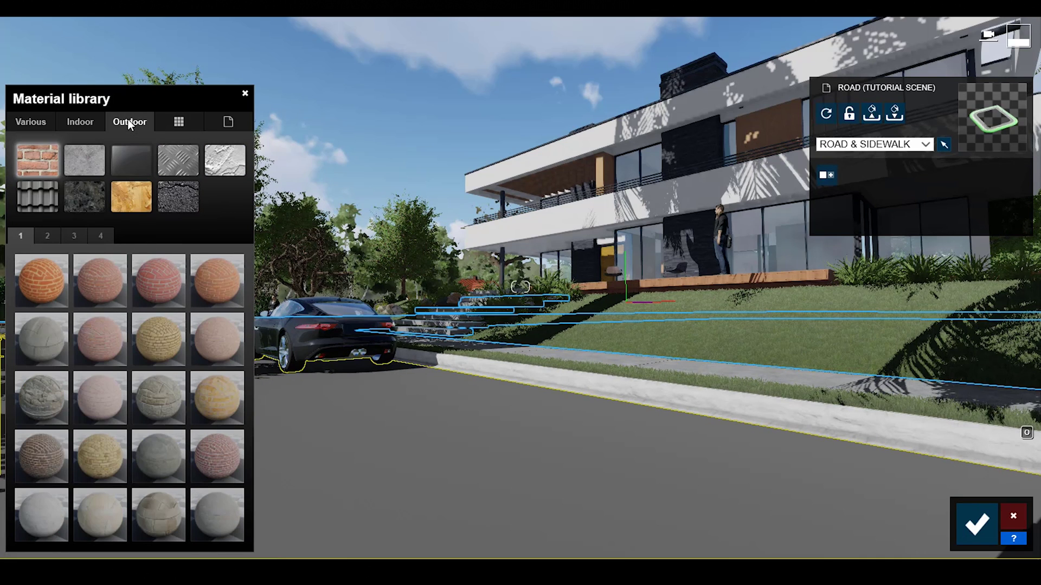
click(182, 197)
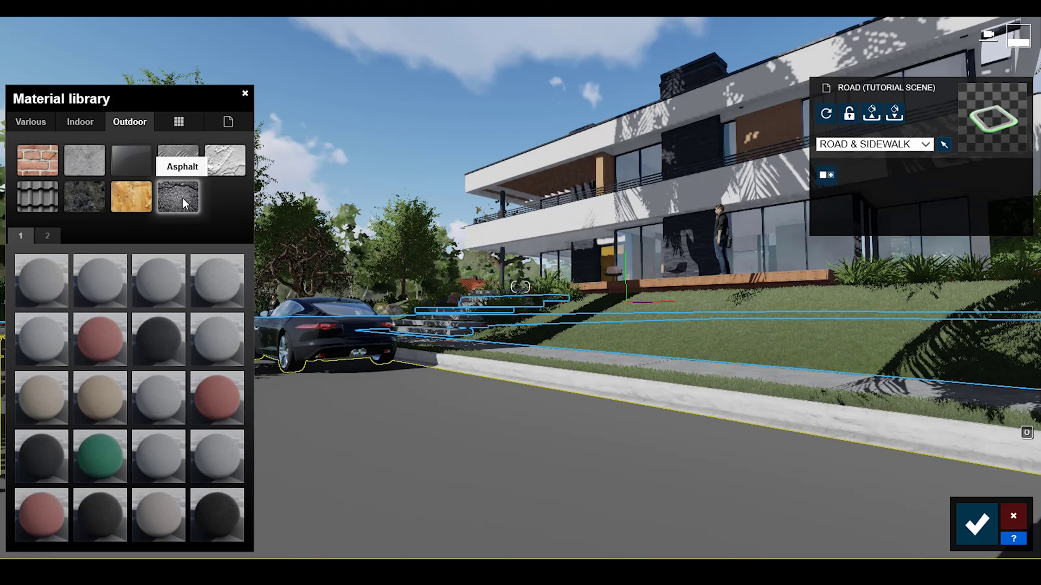
click(54, 233)
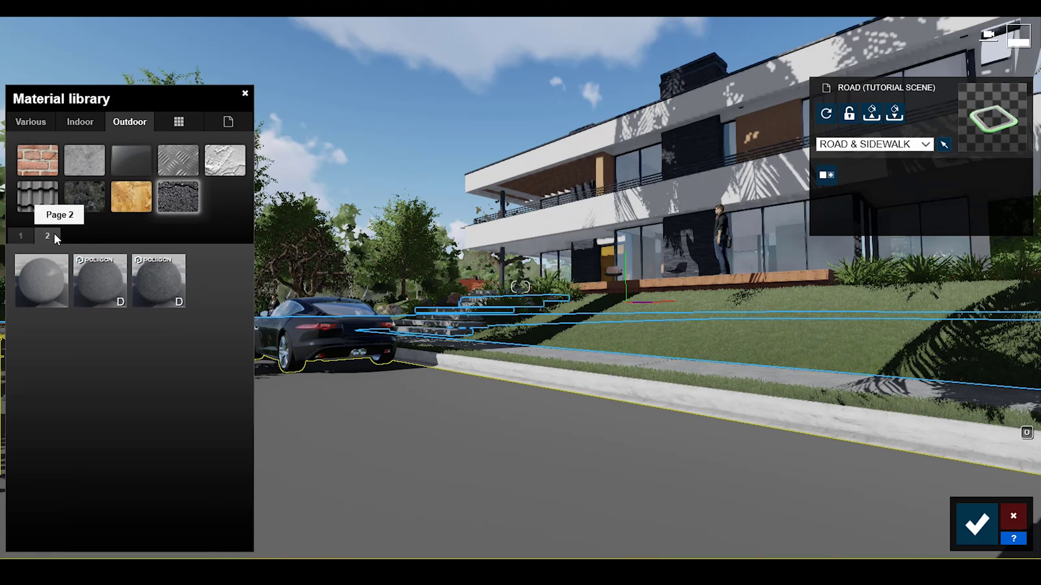
click(161, 288)
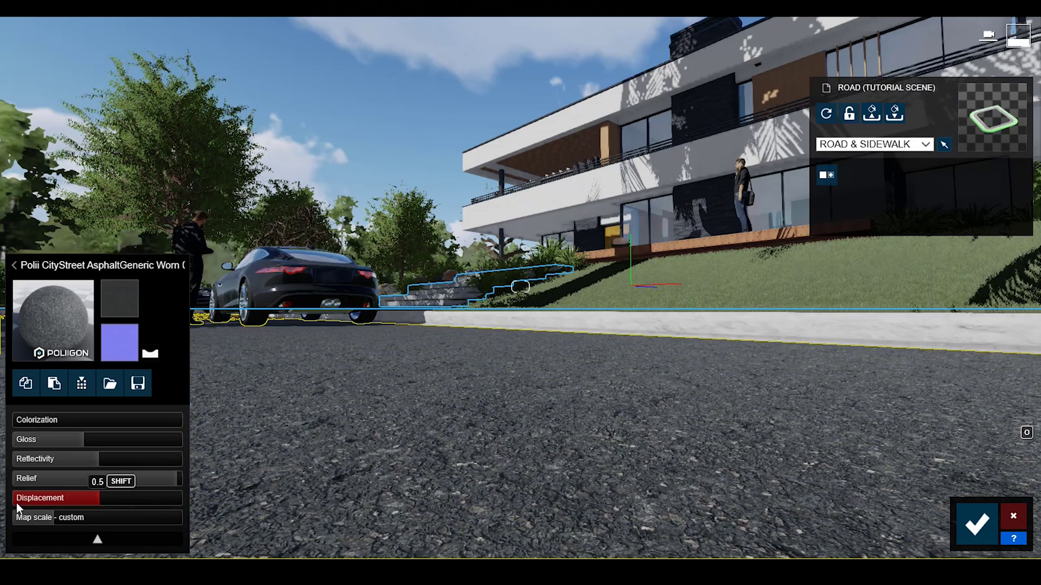
Raise the road asphalt's displacement to the maximum, reduce its relief to about three quarters, and check the surface up close
drag(89, 502, 141, 480)
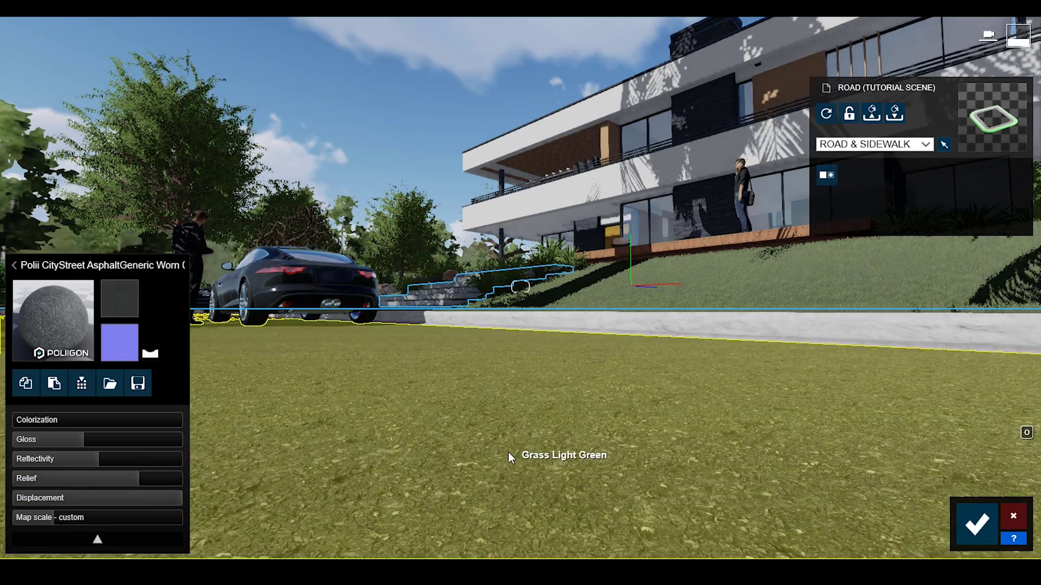
key(w)
key(s)
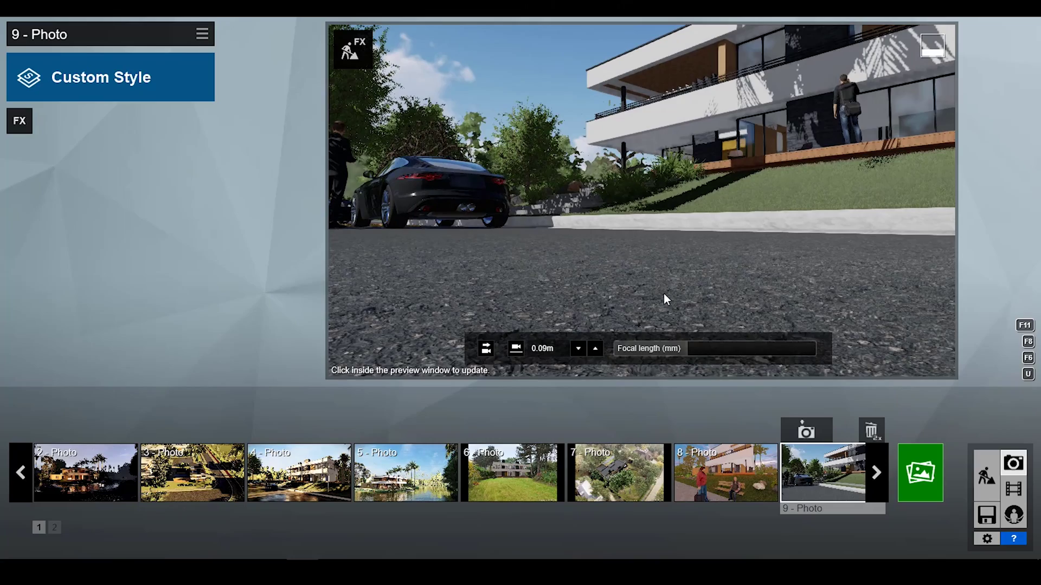
Store the low road view with the parked car as photo 9 and give it the Realistic style
click(664, 295)
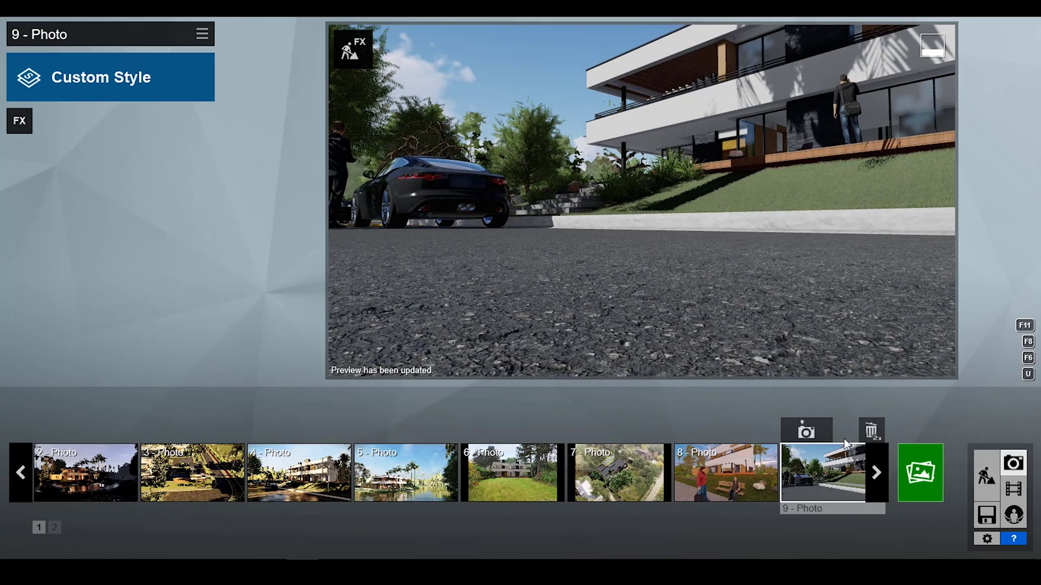
click(806, 431)
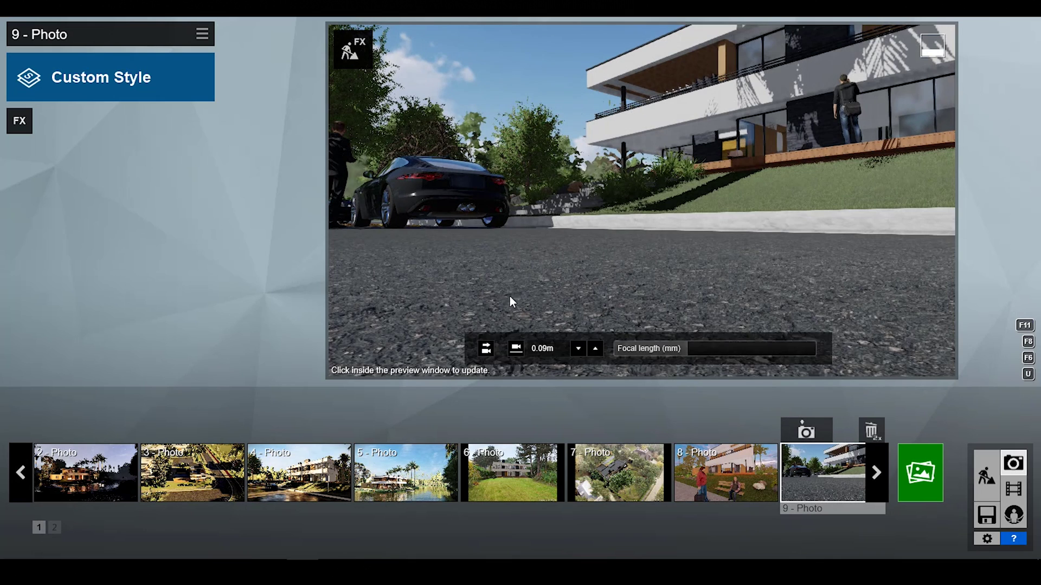
click(102, 77)
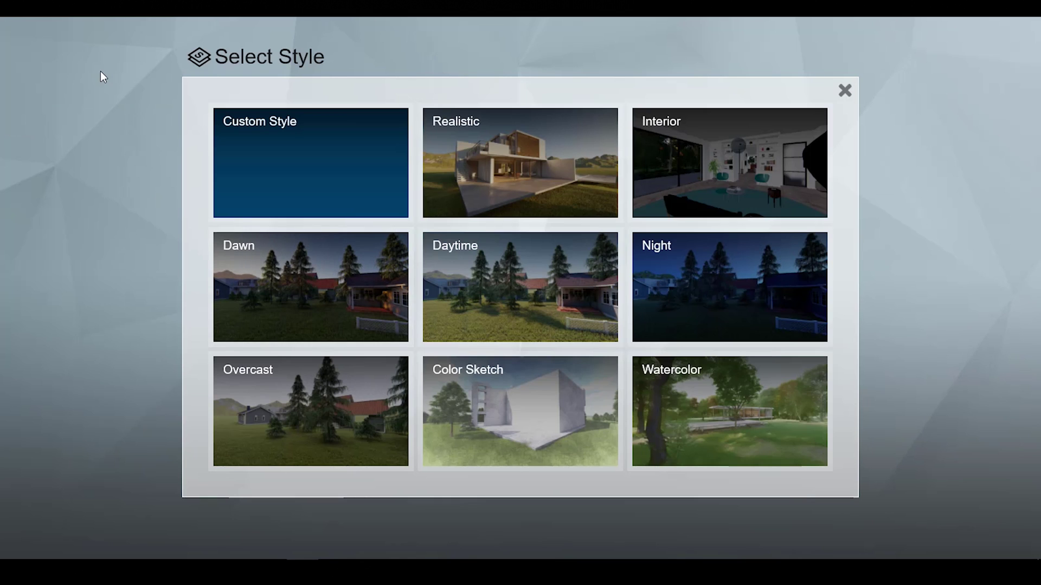
click(513, 175)
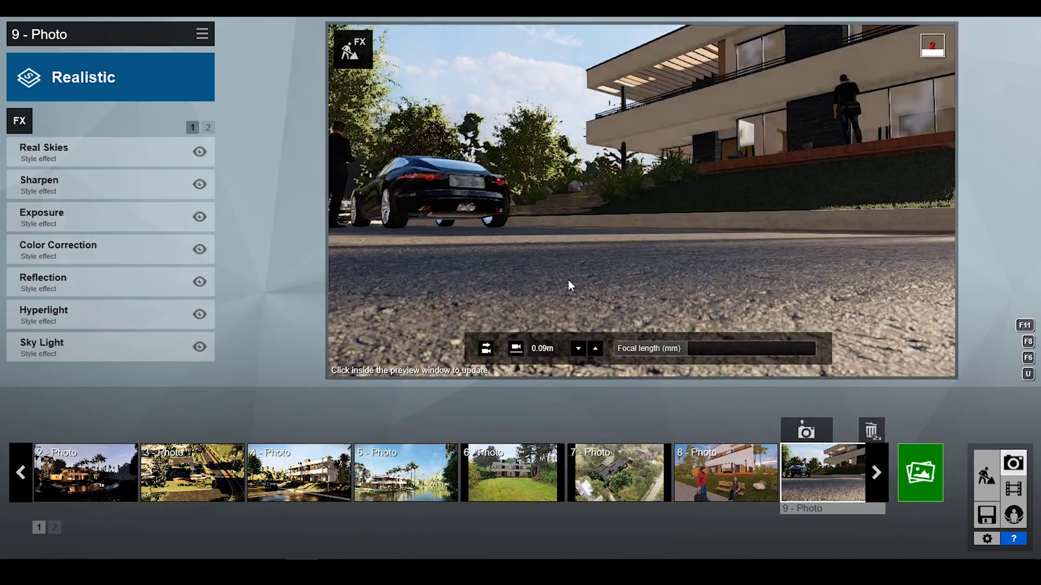
Turn the Real Skies heading of photo 9 to a negative angle slightly beyond -78.3°
click(65, 152)
drag(144, 228, 64, 226)
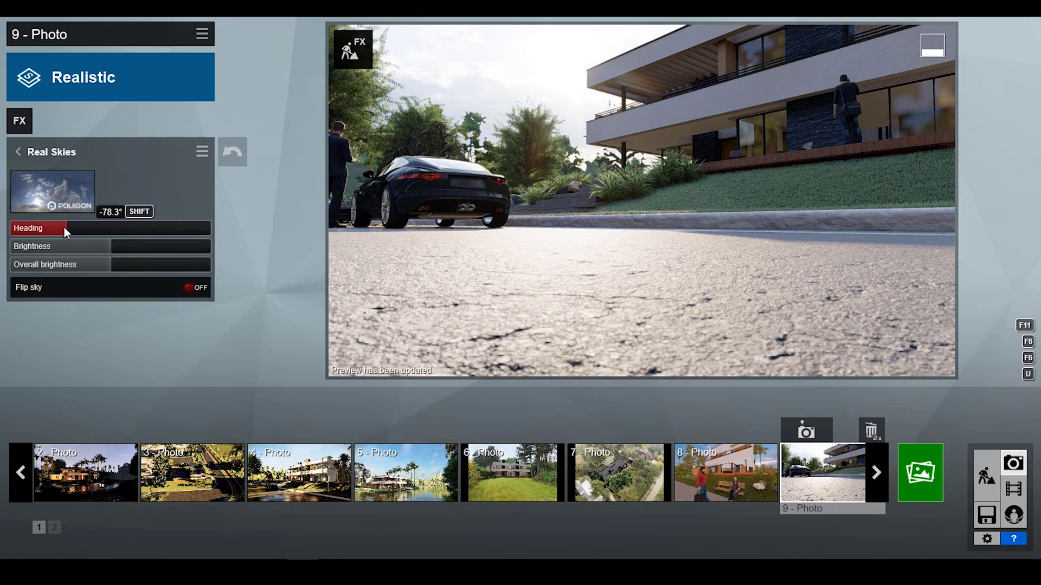
drag(66, 229, 53, 230)
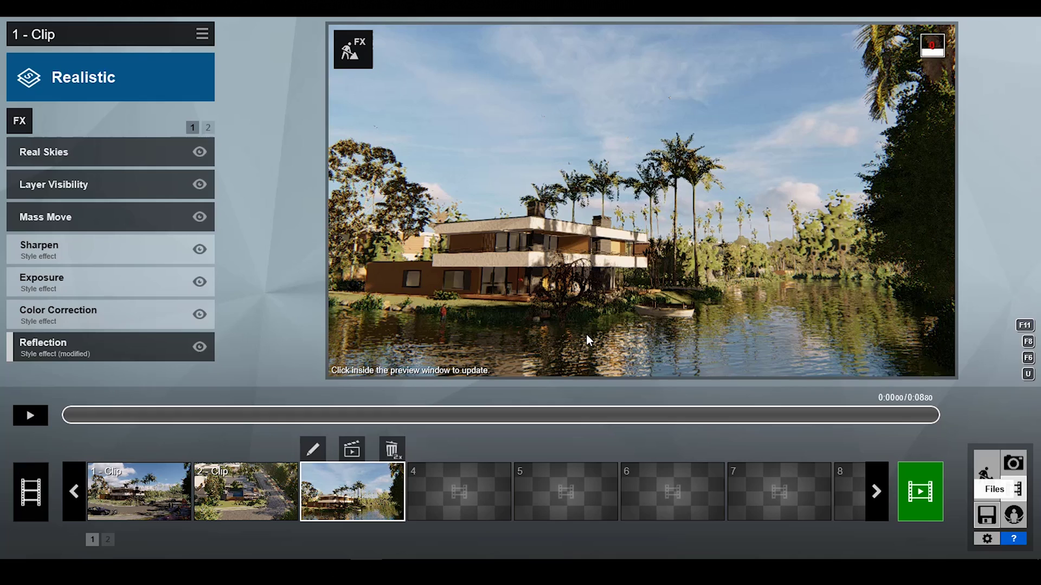
Start a recorded movie clip in empty slot 4, with the elevated street-corner view of the house as its first keyframe
click(453, 490)
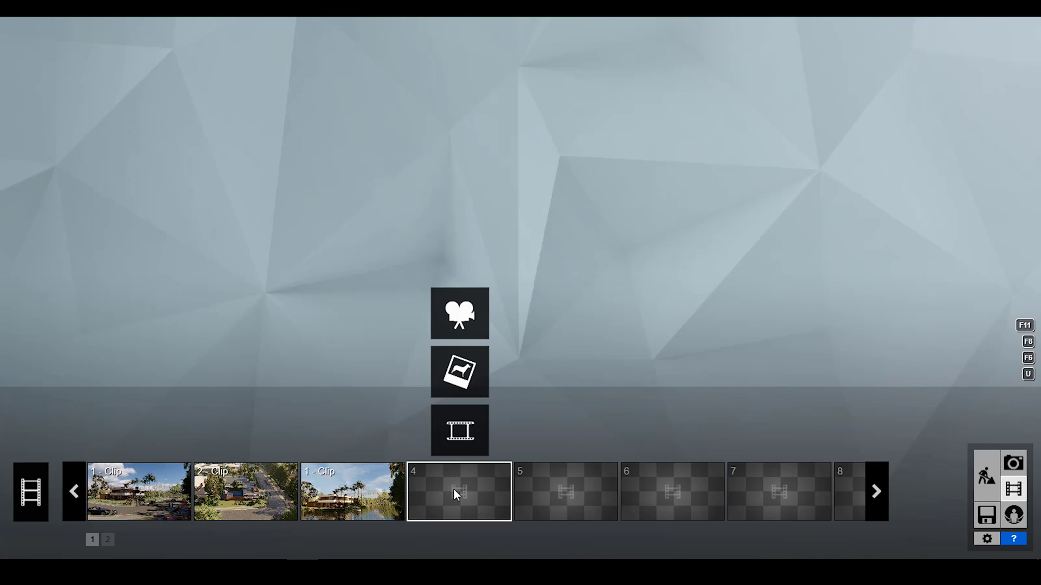
click(463, 321)
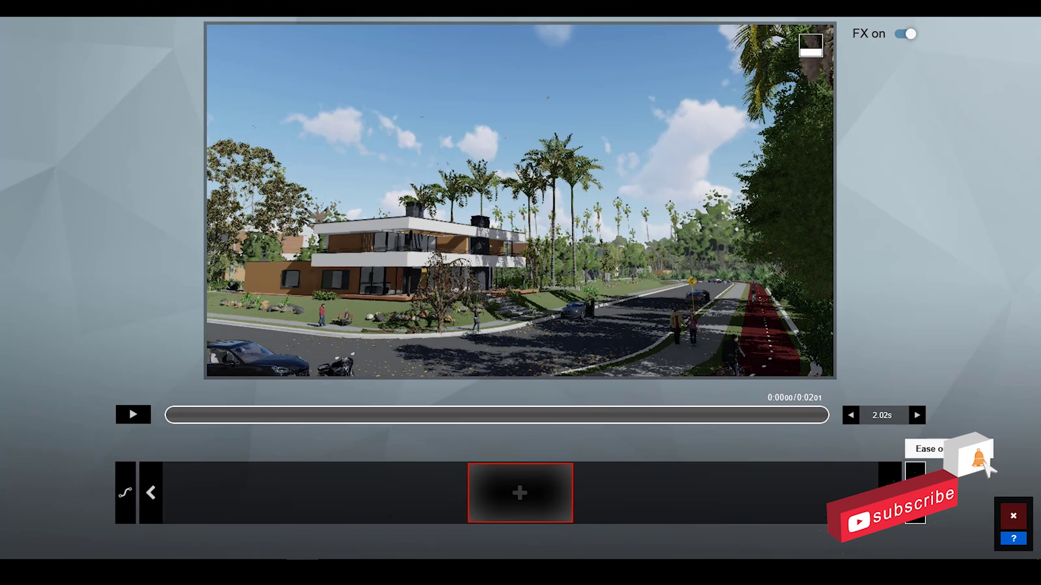
click(532, 492)
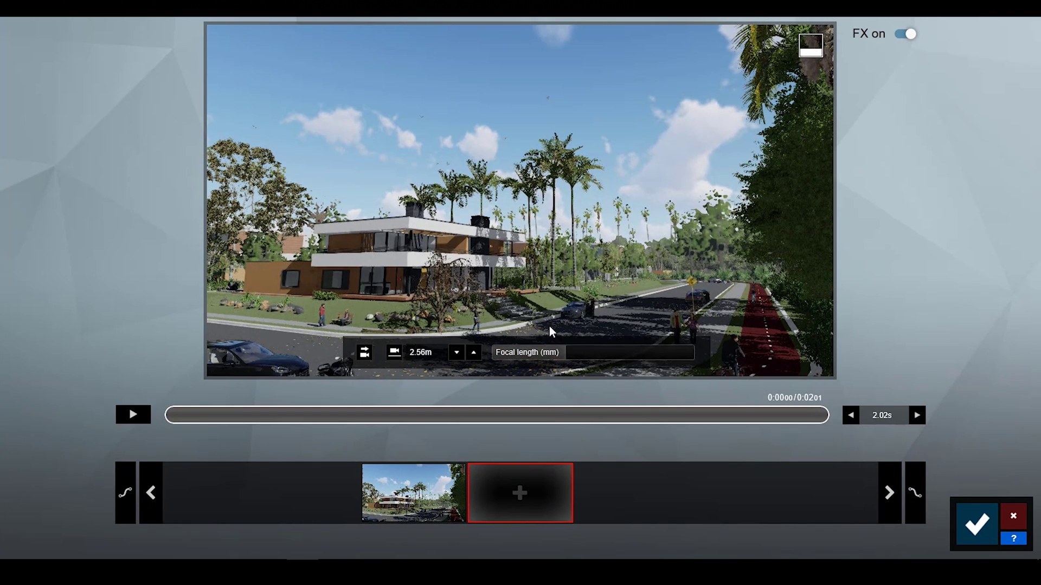
Fly the camera closer to face the front corner of the house and capture that view as the second keyframe
key(w)
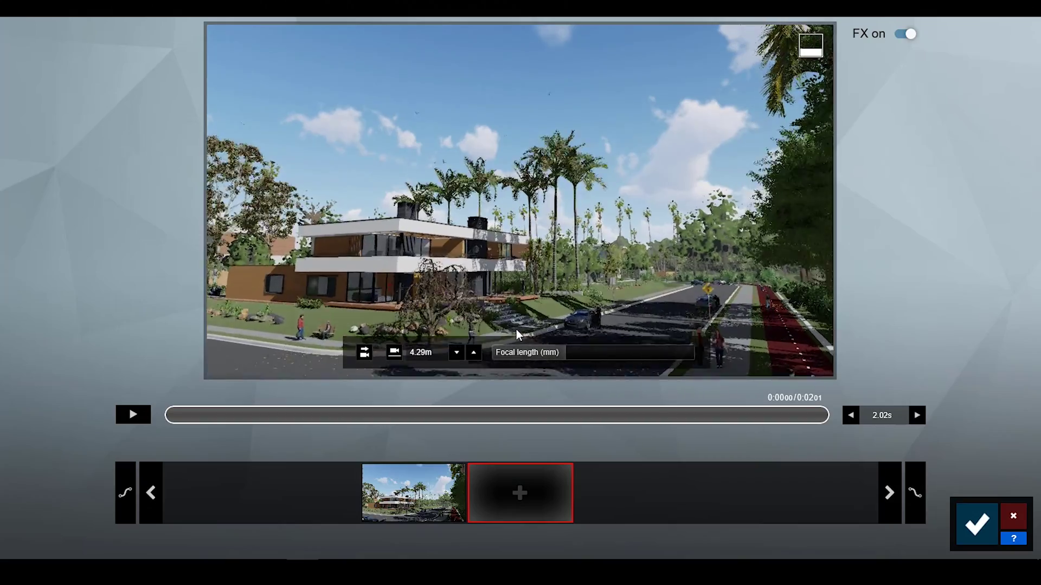
key(s)
key(w)
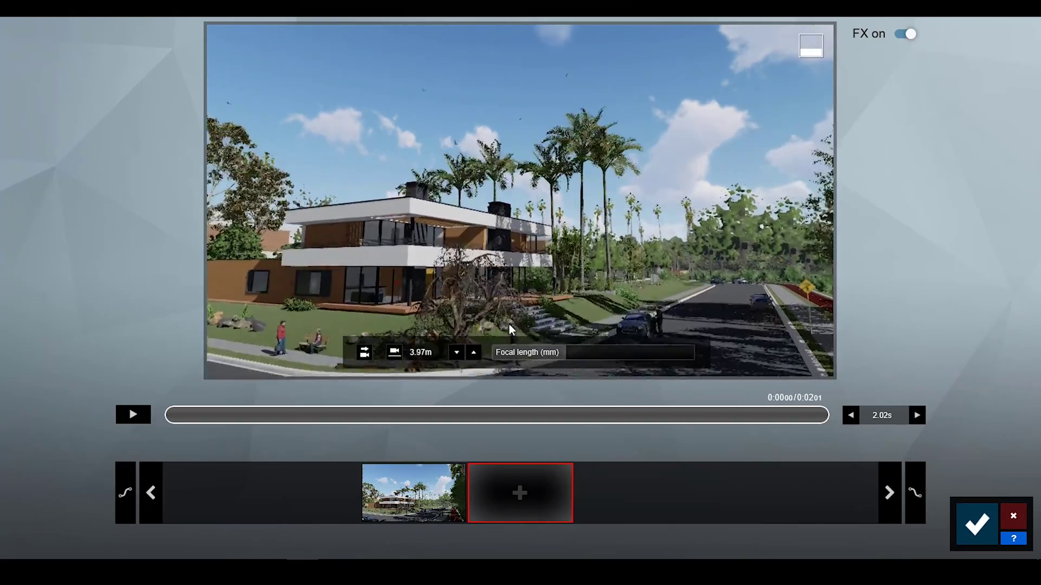
key(e)
key(d)
right_drag(525, 301, 393, 316)
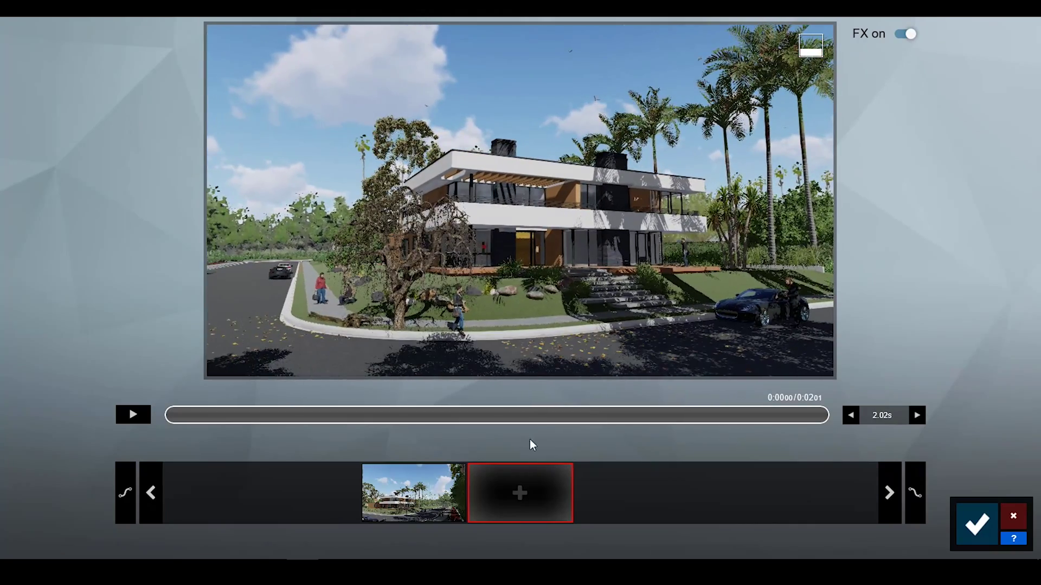
click(530, 490)
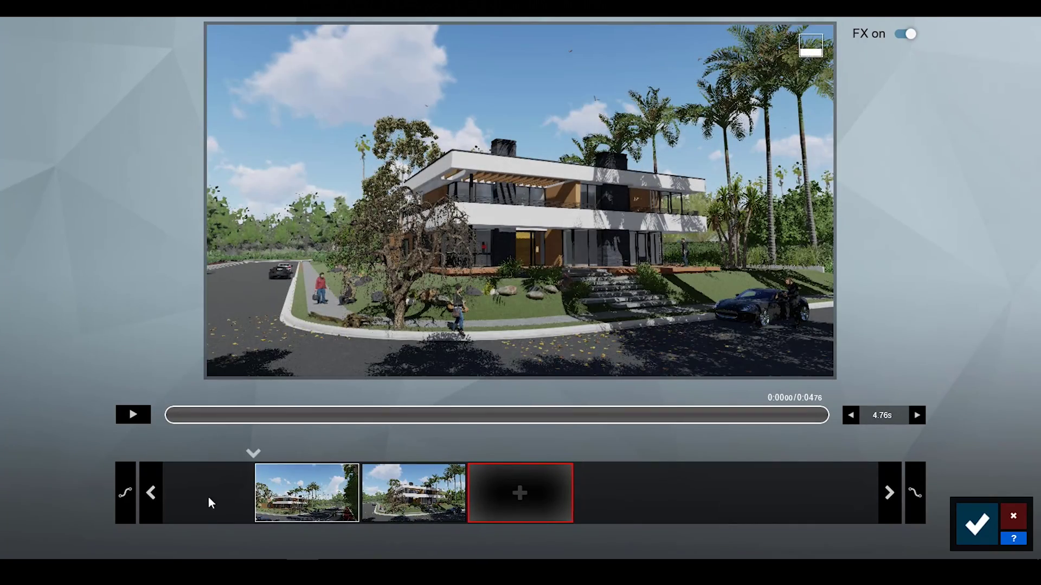
Replace the smooth easing at both the start and end of the camera path with linear motion and preview the clip
click(120, 416)
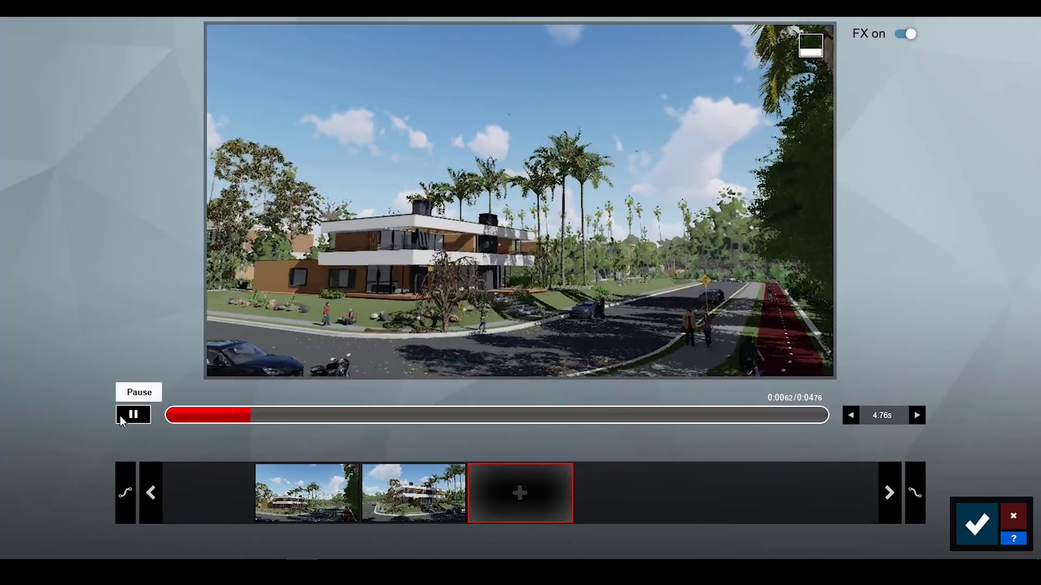
click(294, 491)
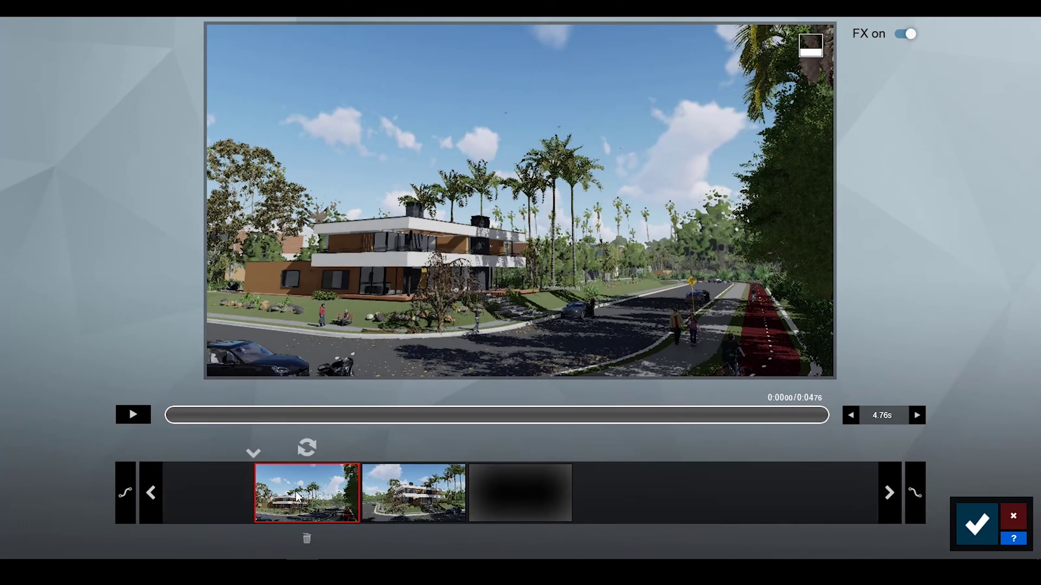
click(128, 488)
click(412, 501)
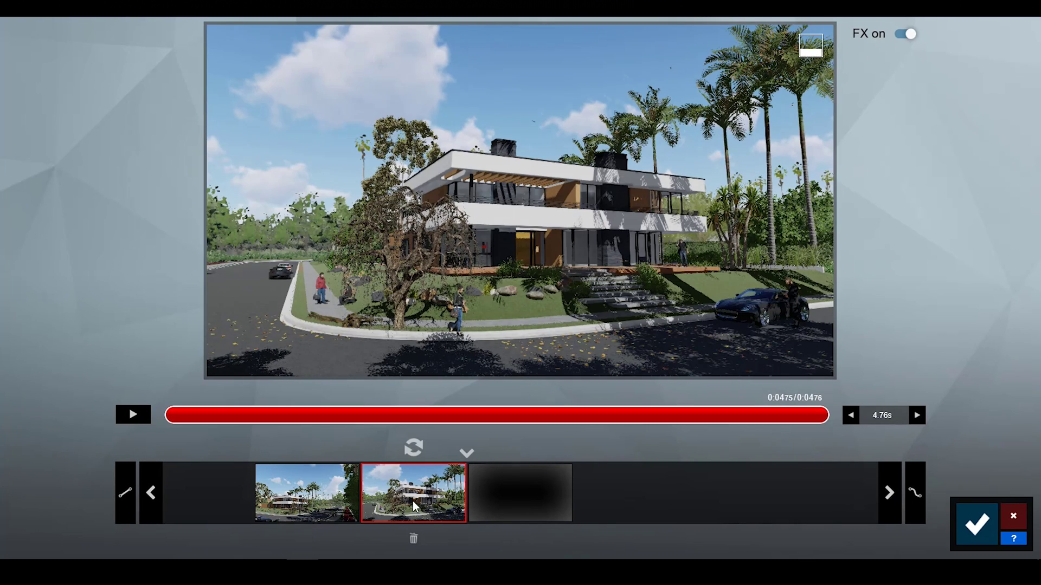
click(919, 499)
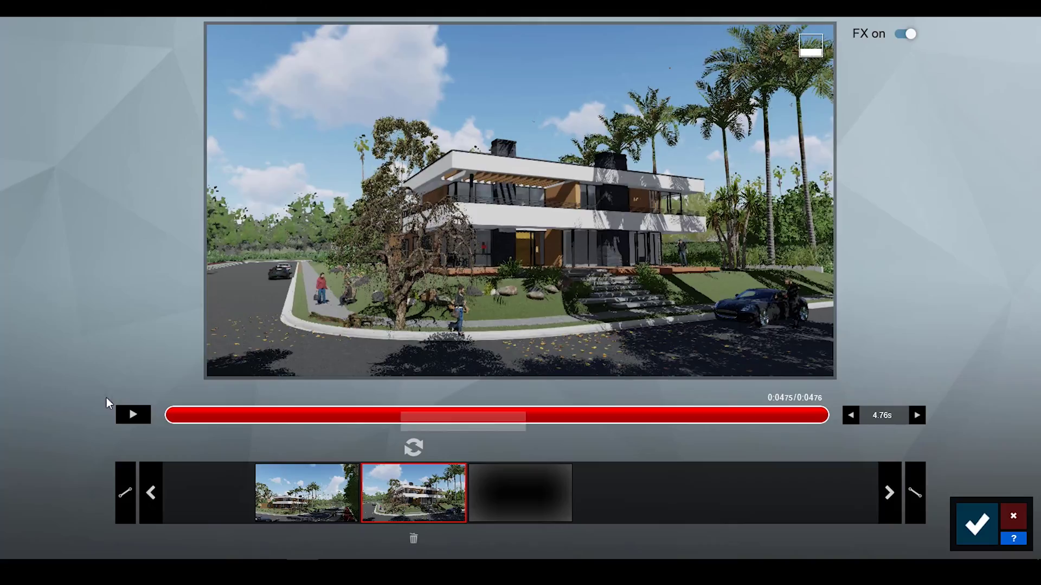
click(130, 415)
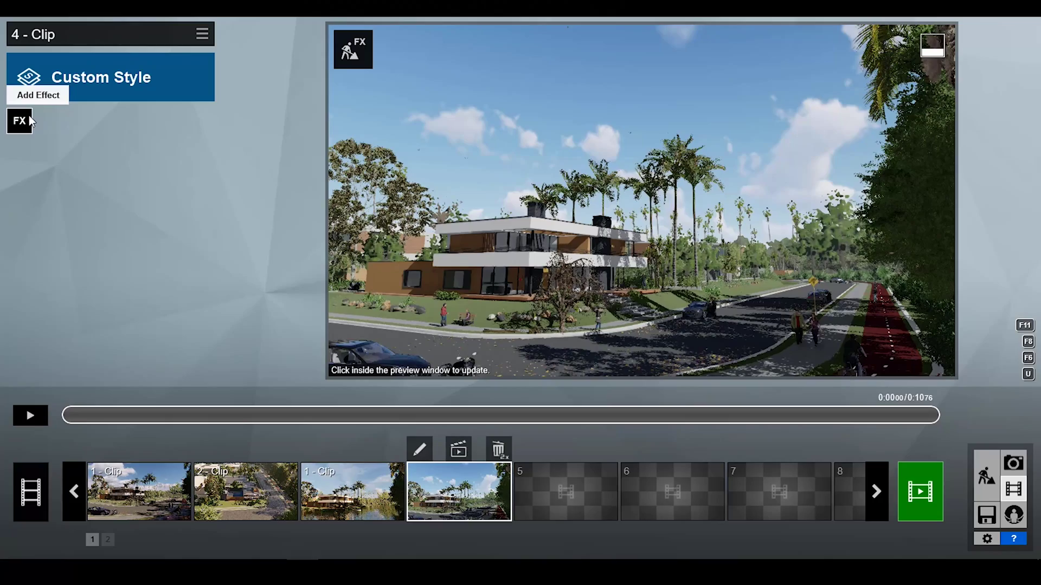
Apply the Night style to clip 4 and add the Aurora Borealis sky effect
click(103, 76)
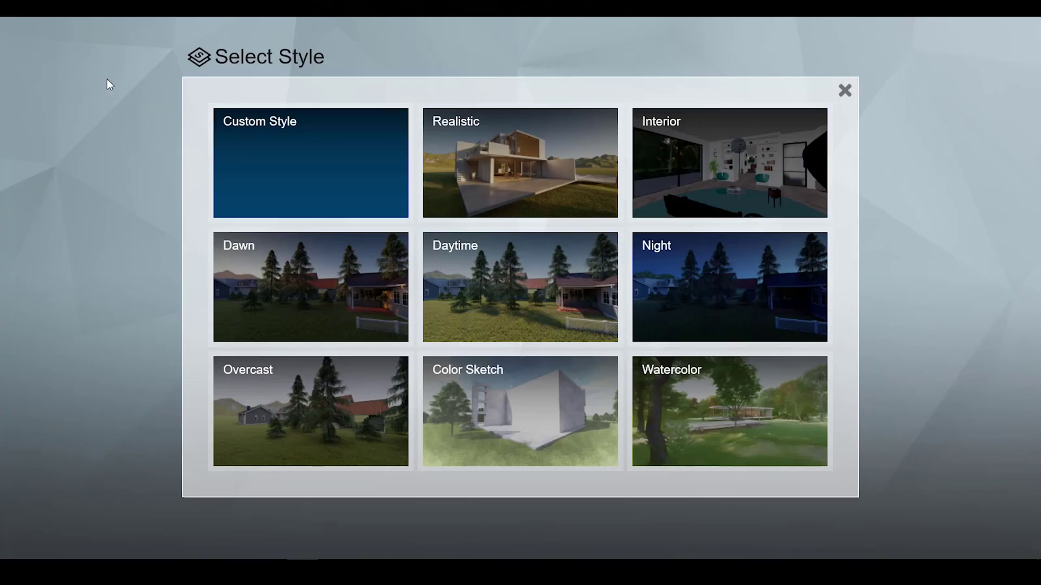
click(731, 280)
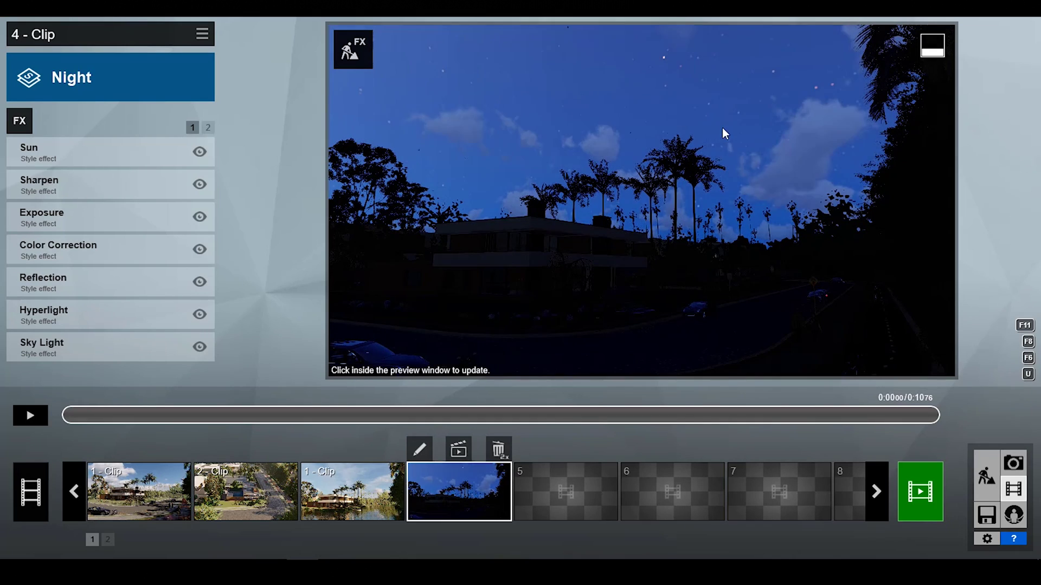
click(20, 125)
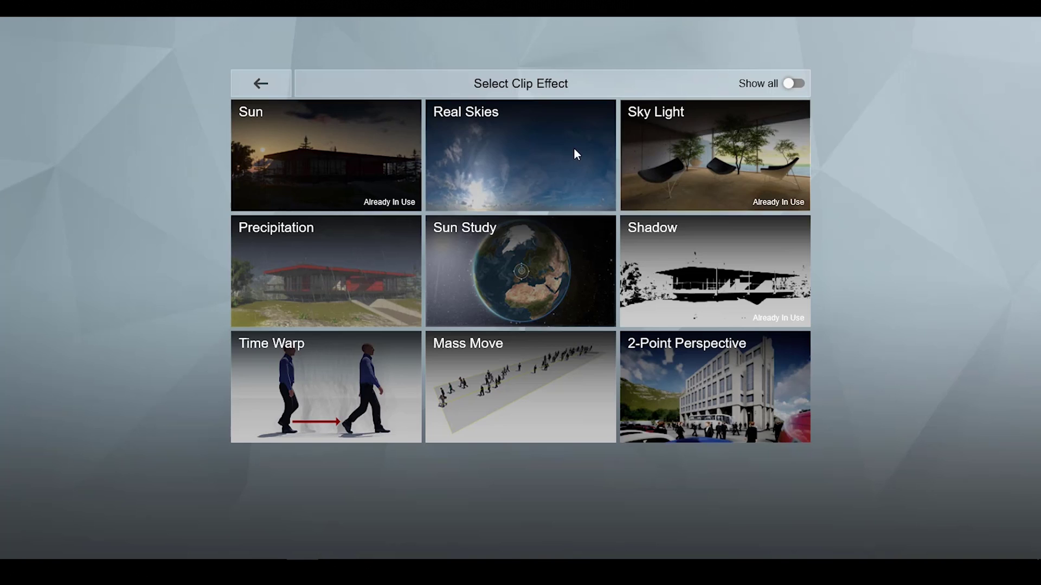
click(789, 85)
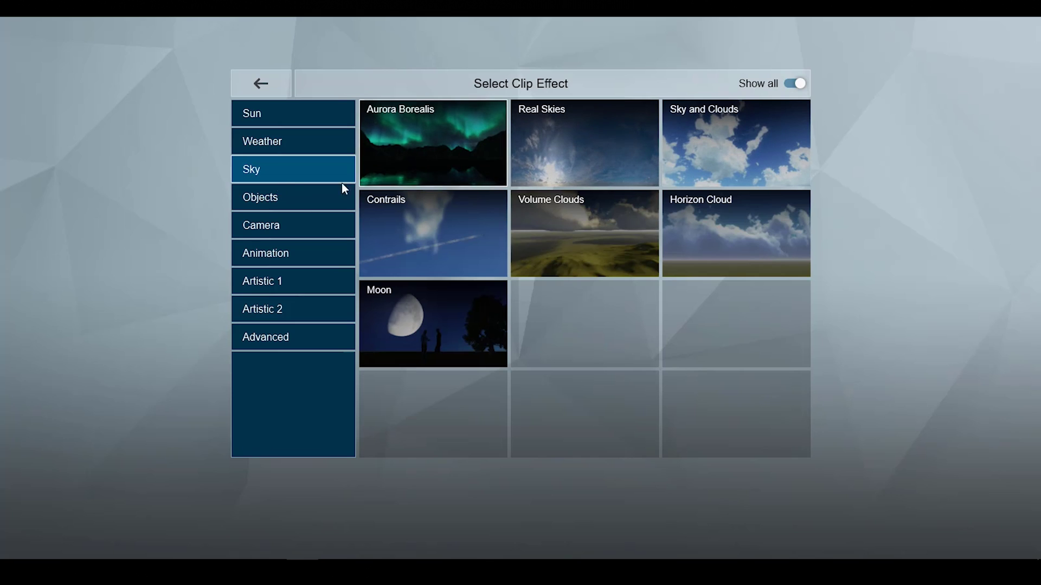
click(451, 141)
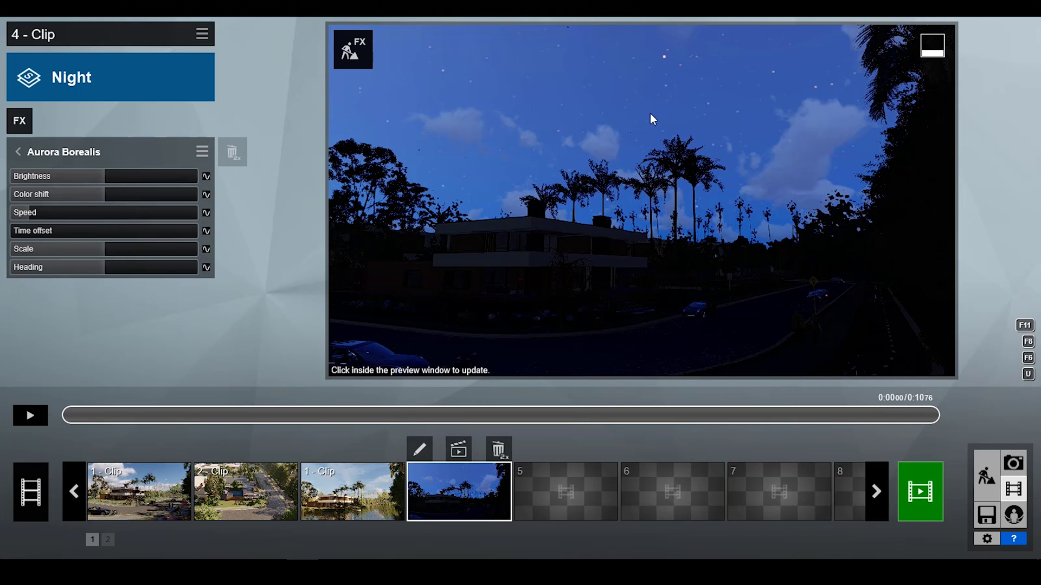
Add a Real Skies effect to clip 4 with the first Night sky and play the clip
click(21, 123)
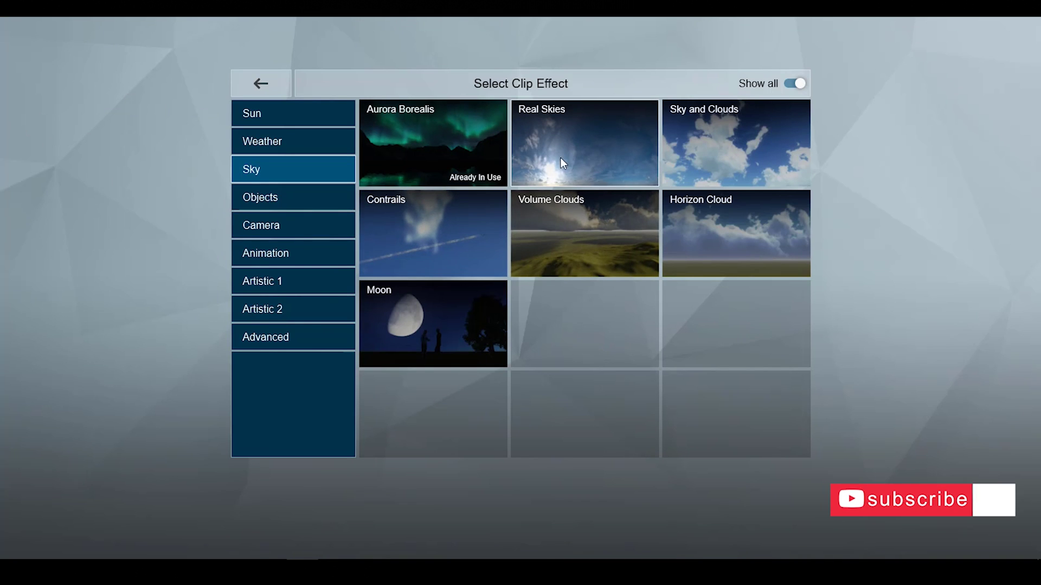
click(622, 147)
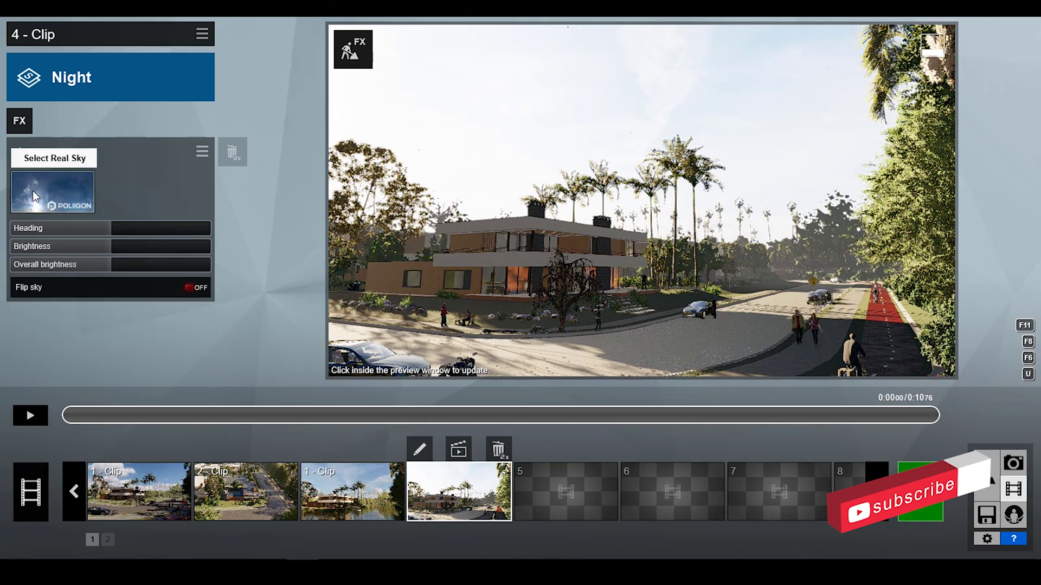
click(86, 185)
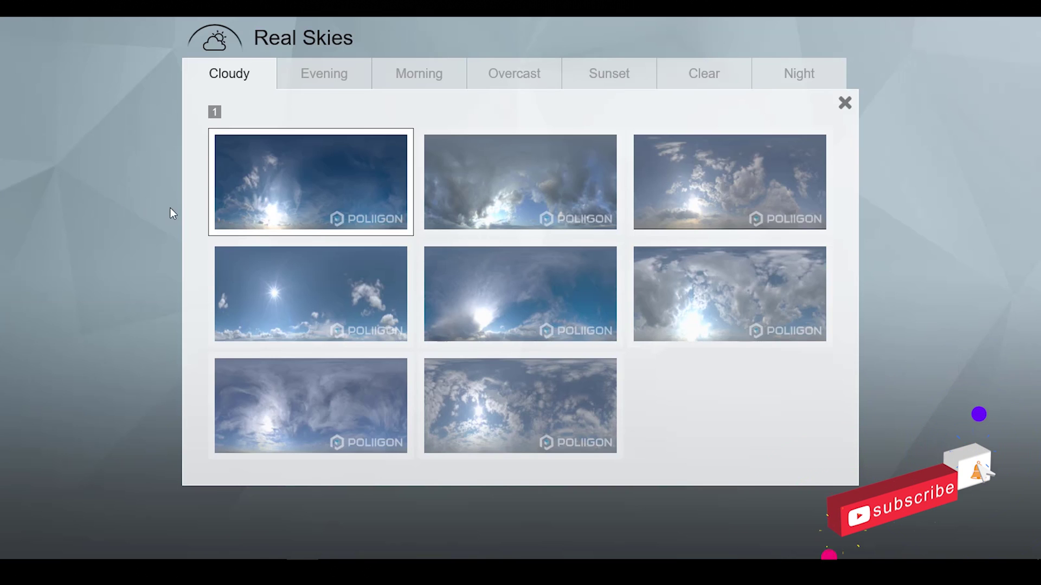
click(800, 79)
click(321, 185)
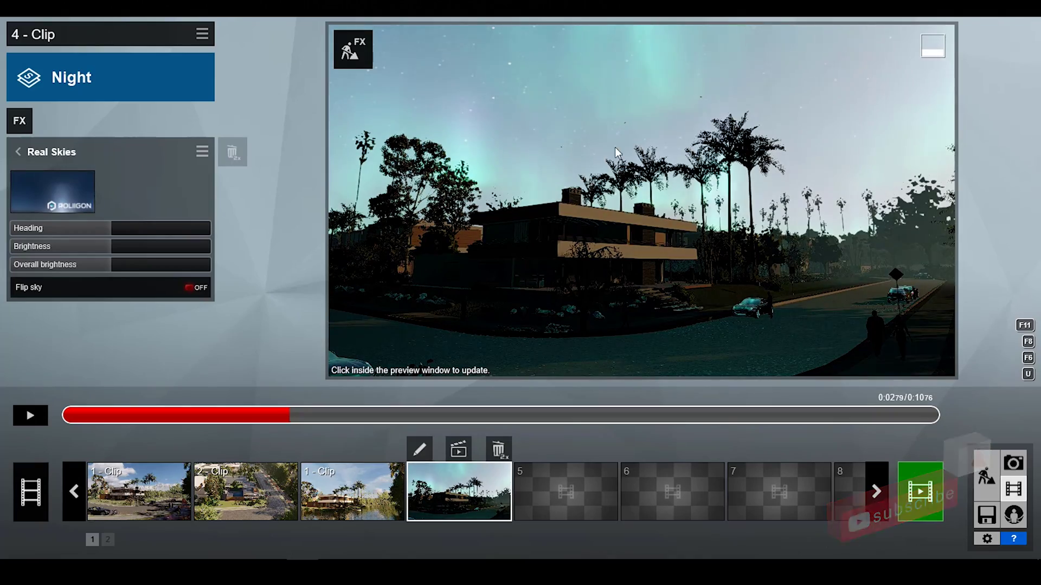
click(29, 415)
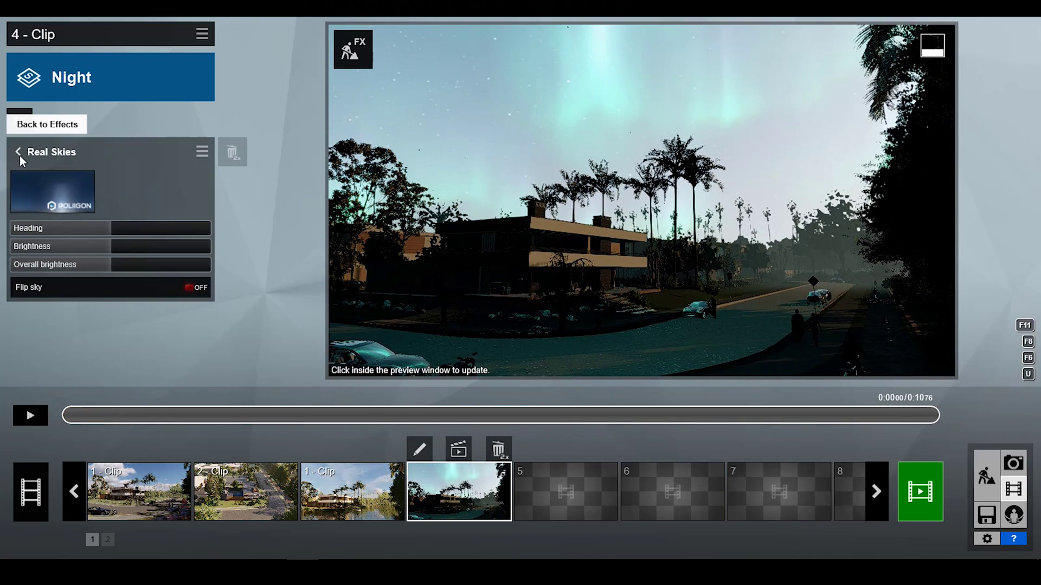
Set the Aurora Borealis time offset to about 68.6 s and play clip 4
click(19, 154)
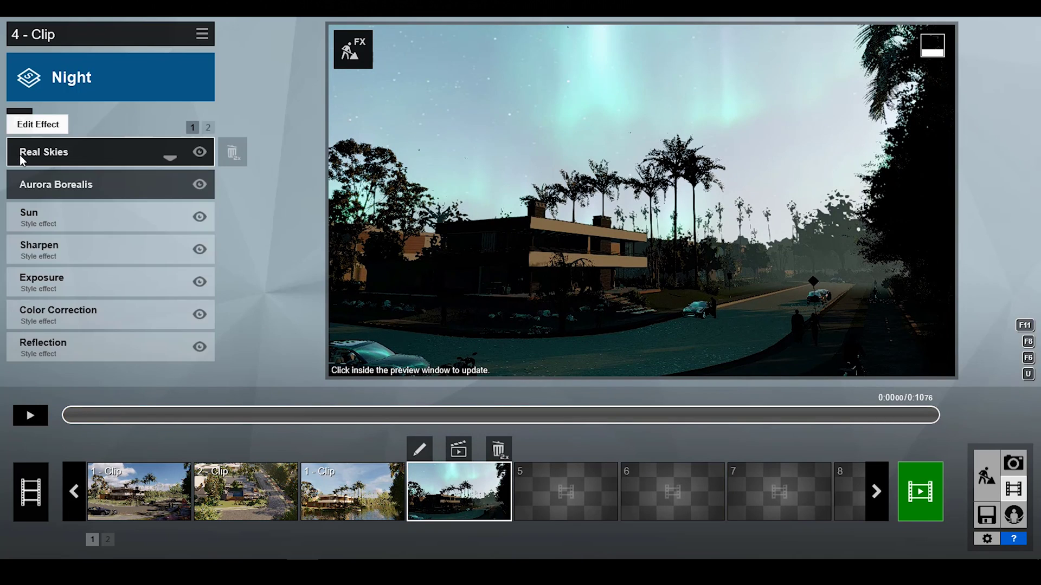
click(61, 180)
drag(44, 232, 117, 228)
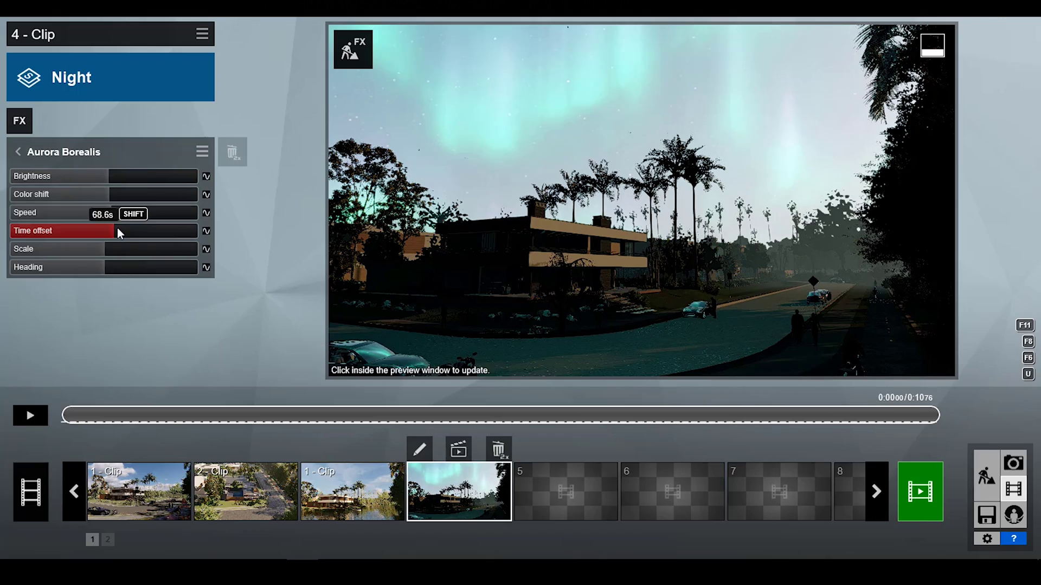
click(39, 414)
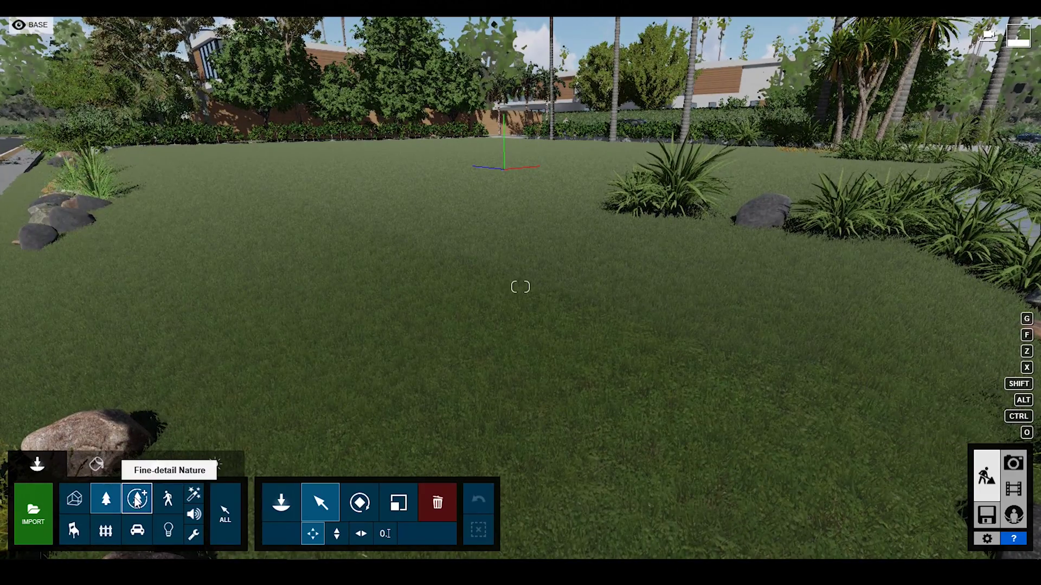
Place a boxwood 001 from the Fine-detail Nature library on the lawn and switch to object selection
click(137, 502)
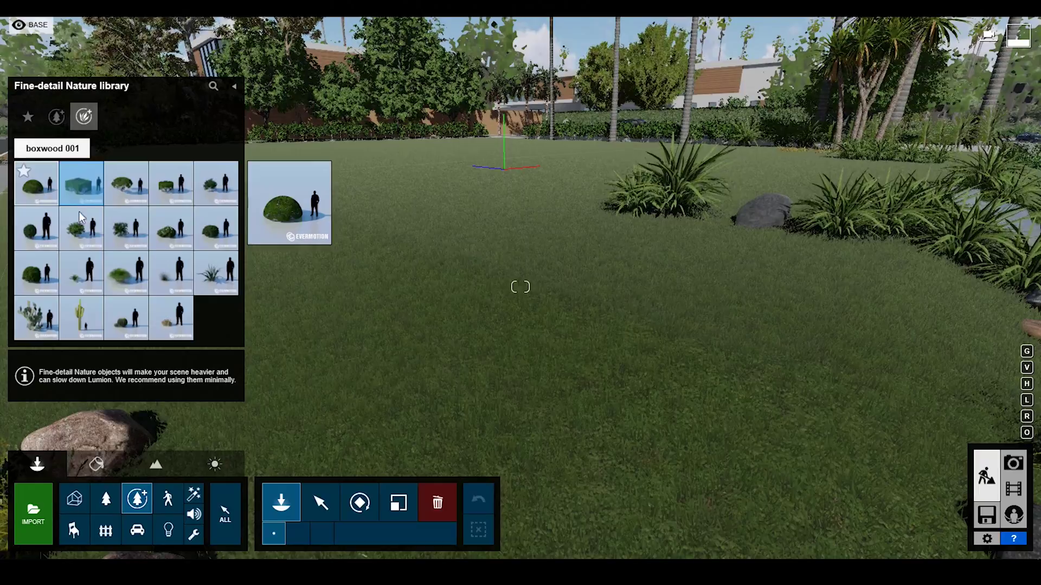
click(525, 387)
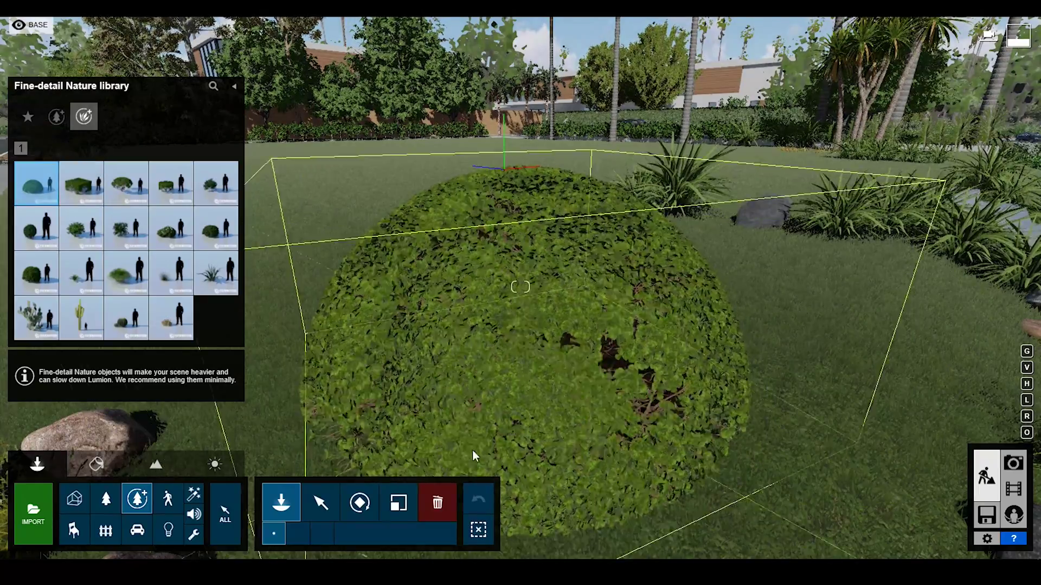
click(322, 510)
Examine the boxwood's inner branches and the leaves and blossoms of the white-flowering shrub up close
key(w)
key(w)
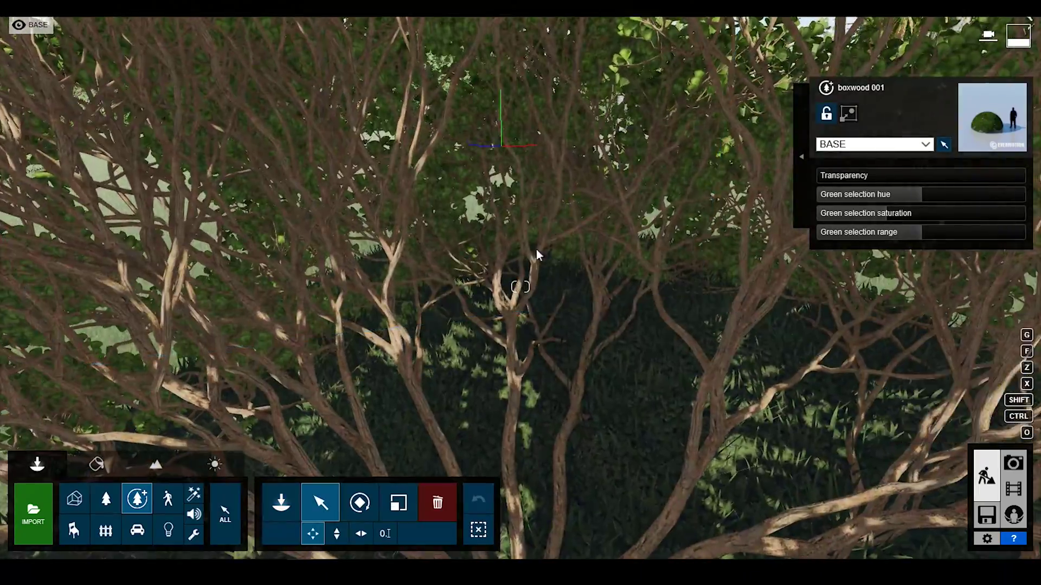
scroll(567, 271, up, 5)
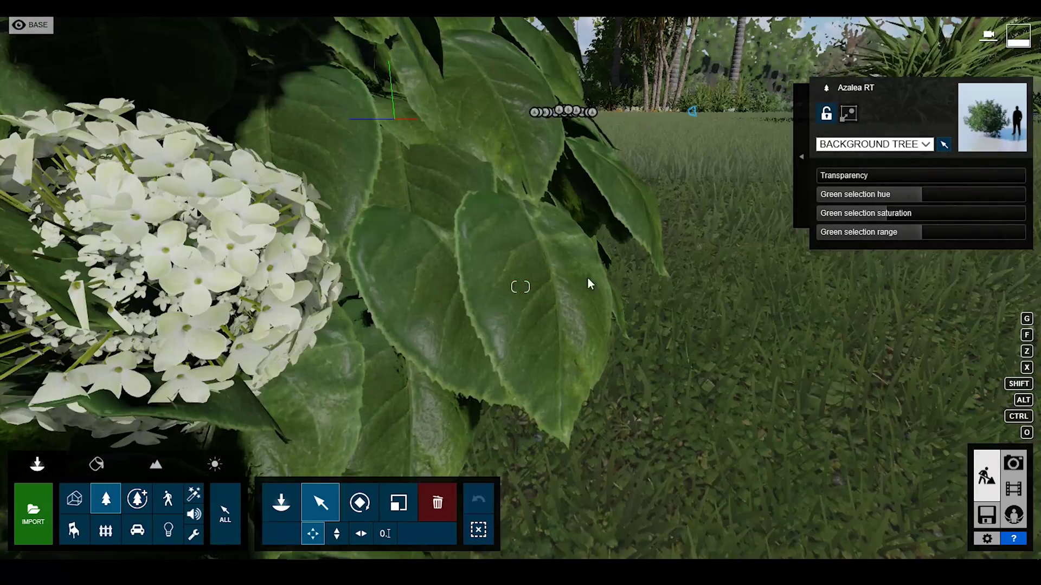
scroll(600, 276, down, 5)
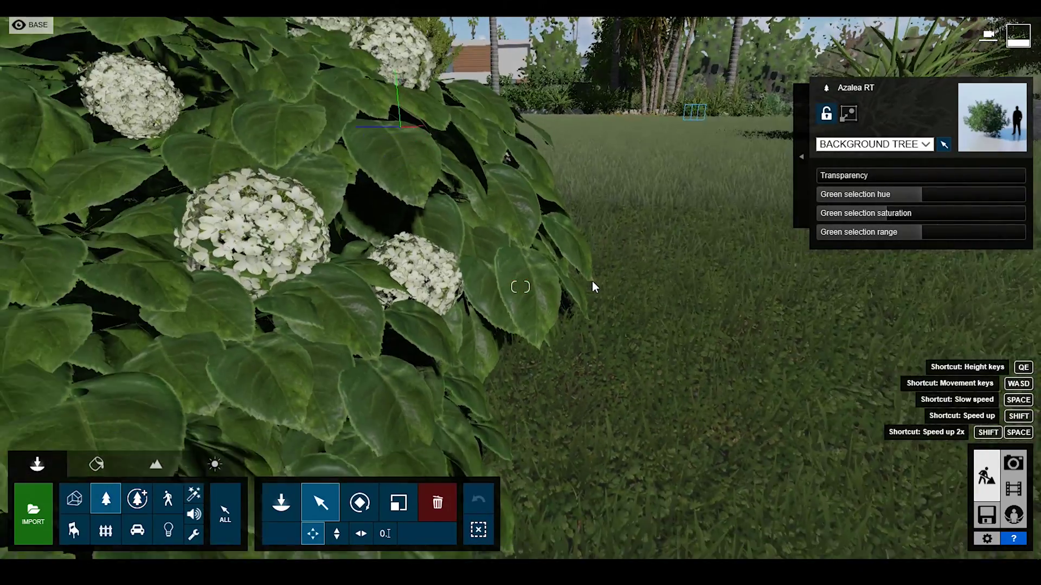
key(a)
right_drag(594, 282, 542, 359)
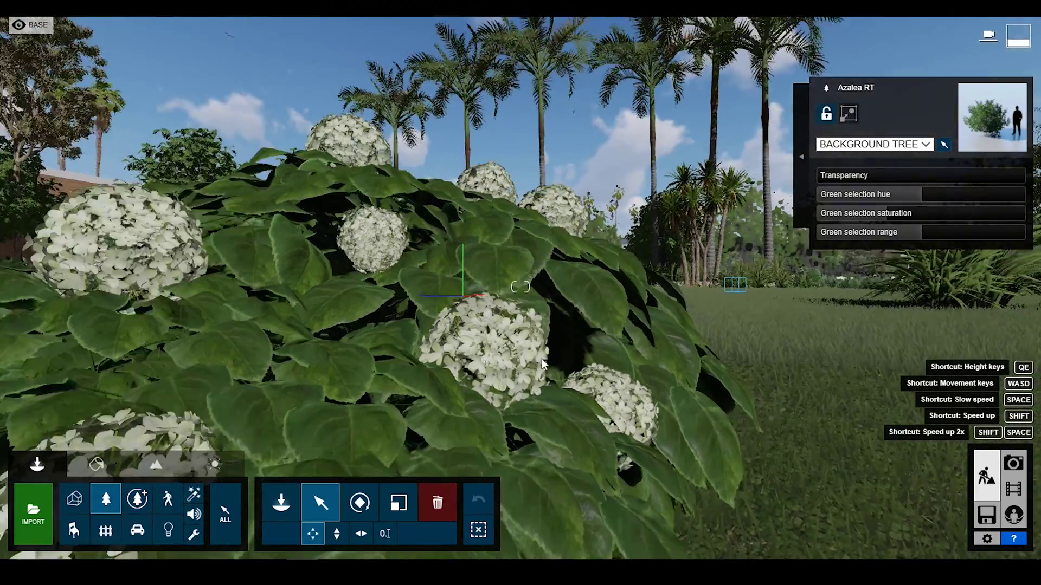
key(e)
scroll(596, 353, down, 5)
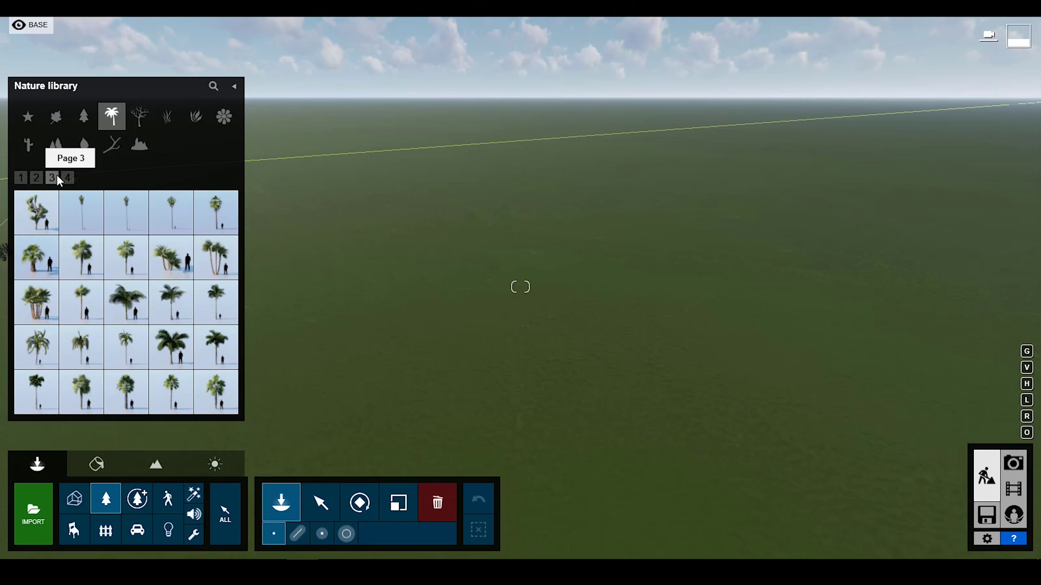
Paint a dense grove of the short fan palm from the third page of palms across the open grass field
click(36, 270)
click(461, 265)
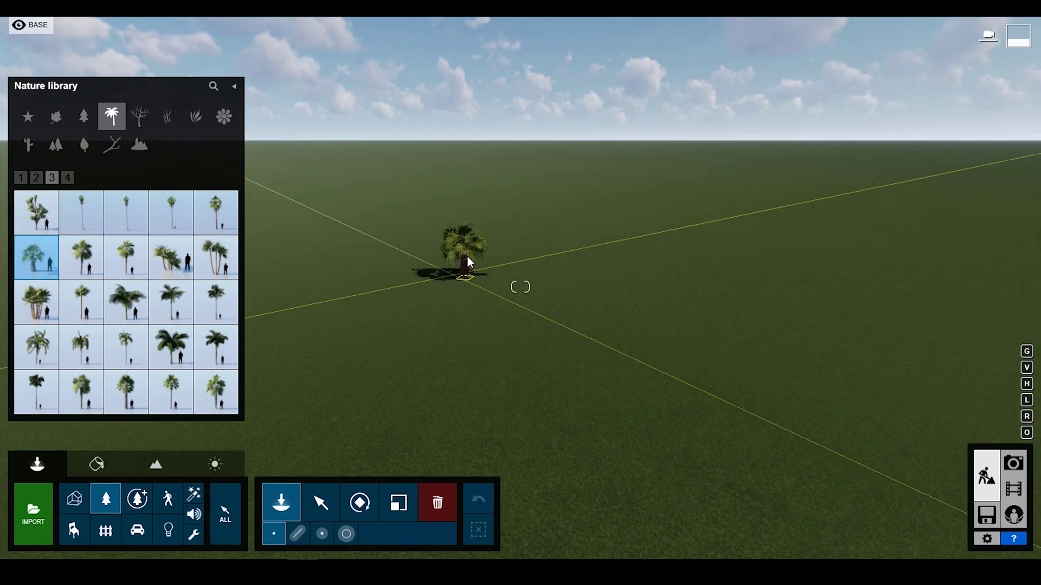
click(347, 534)
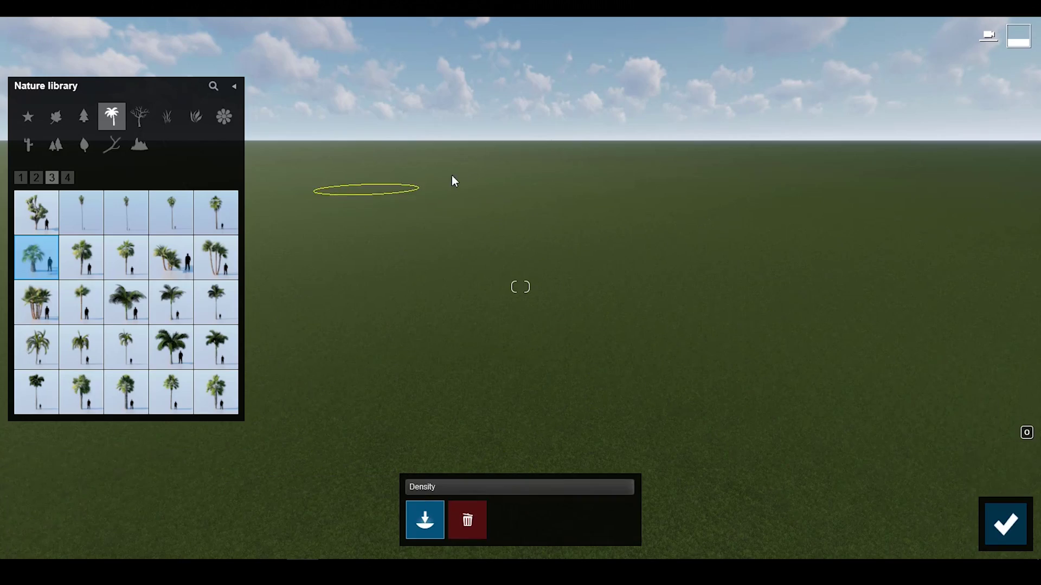
mouse_move(524, 247)
mouse_down()
mouse_move(449, 361)
mouse_move(878, 322)
mouse_move(895, 190)
mouse_up()
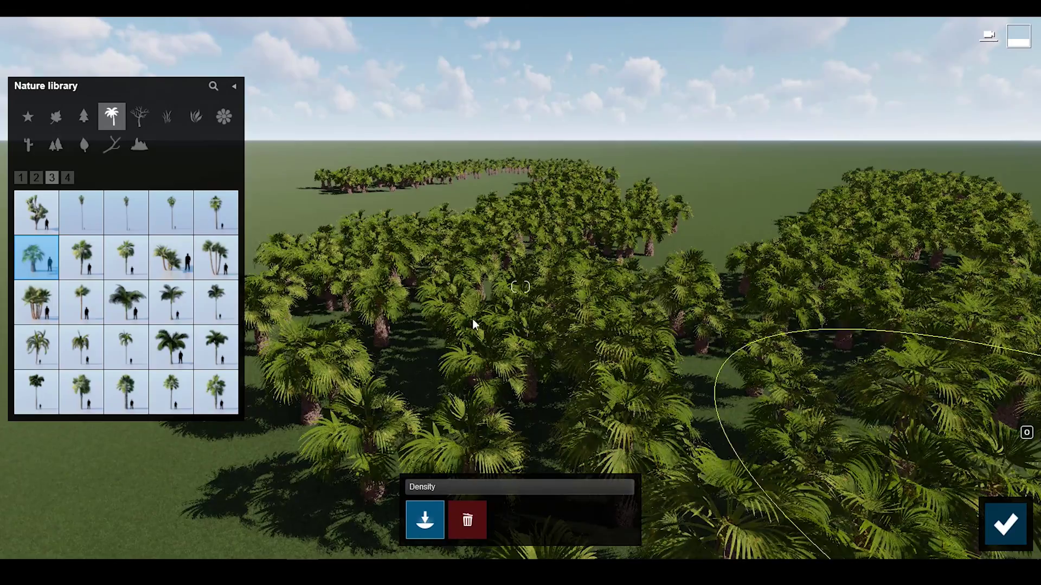
Examine the painted fan palm grove from above and up close, and survey the broadleaf tree groups spread across the field
key(s)
key(q)
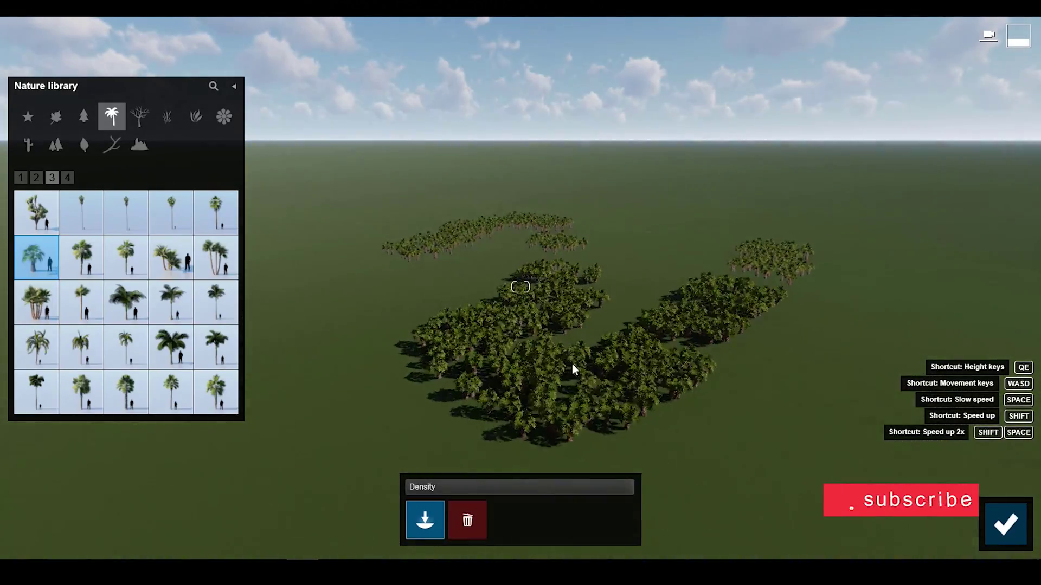
scroll(572, 363, up, 5)
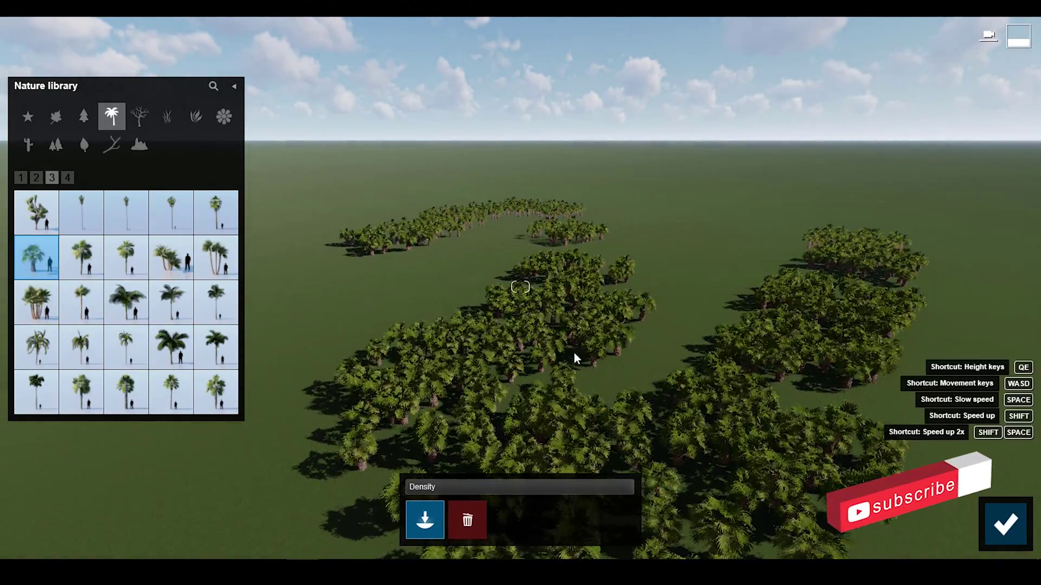
scroll(642, 362, up, 8)
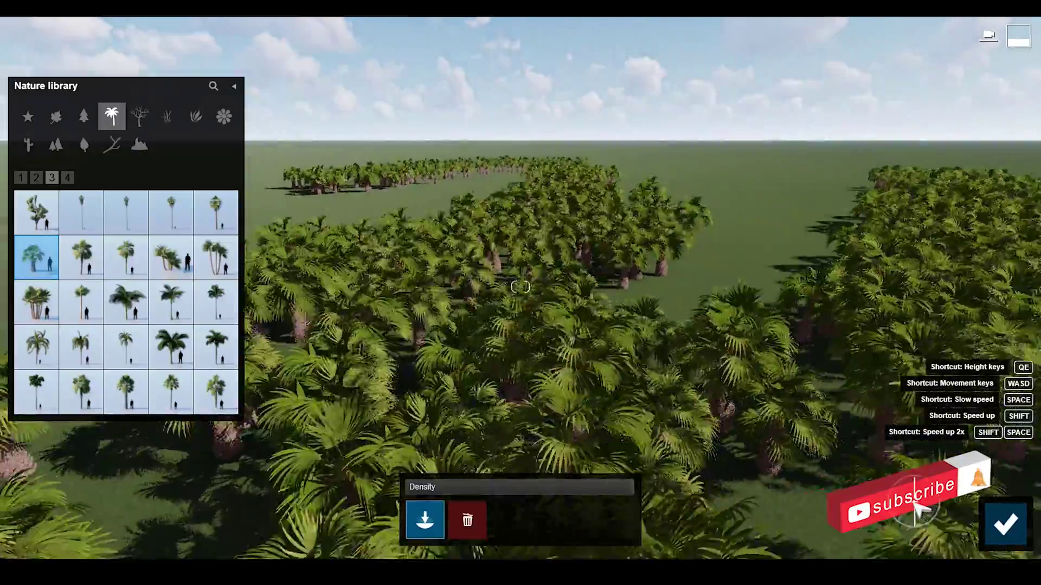
right_drag(521, 286, 358, 297)
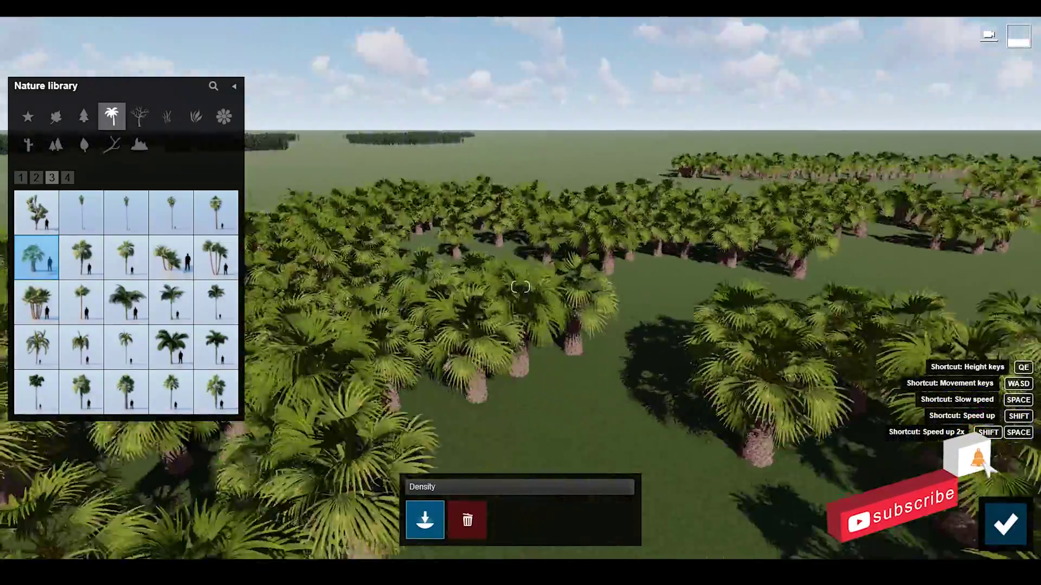
scroll(521, 287, up, 8)
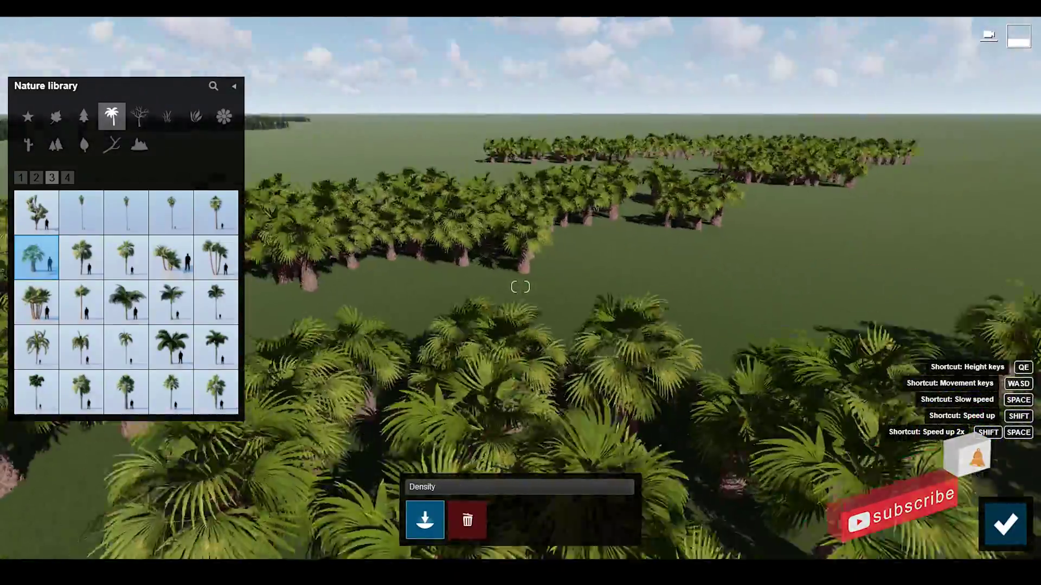
scroll(521, 287, up, 4)
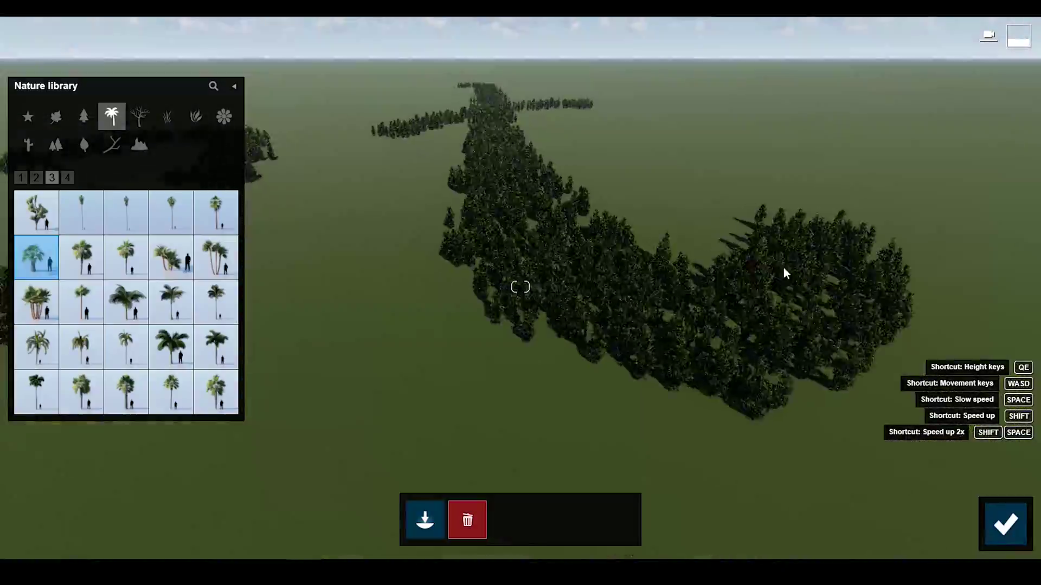
scroll(520, 287, up, 6)
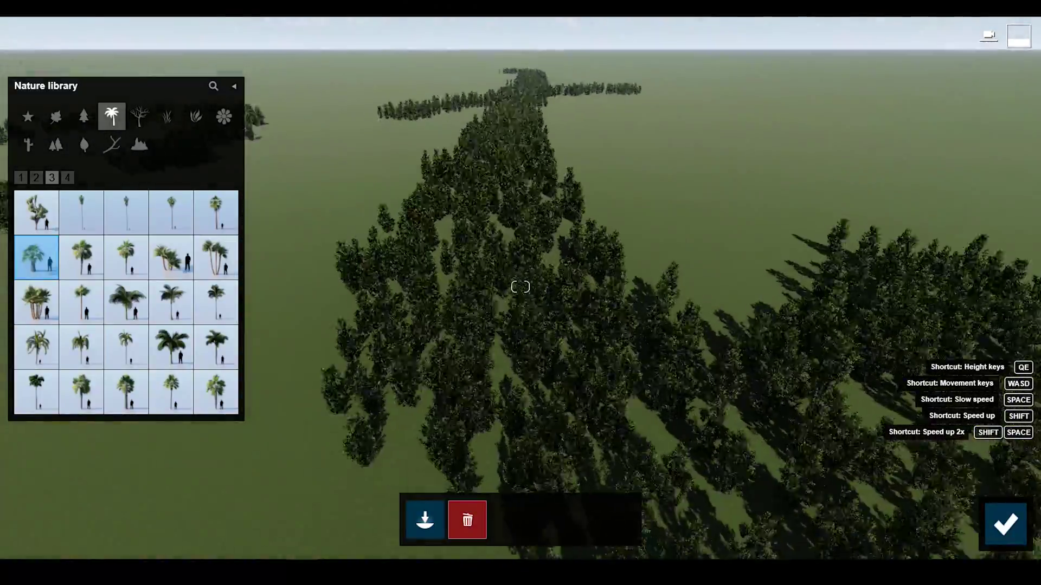
scroll(521, 287, up, 8)
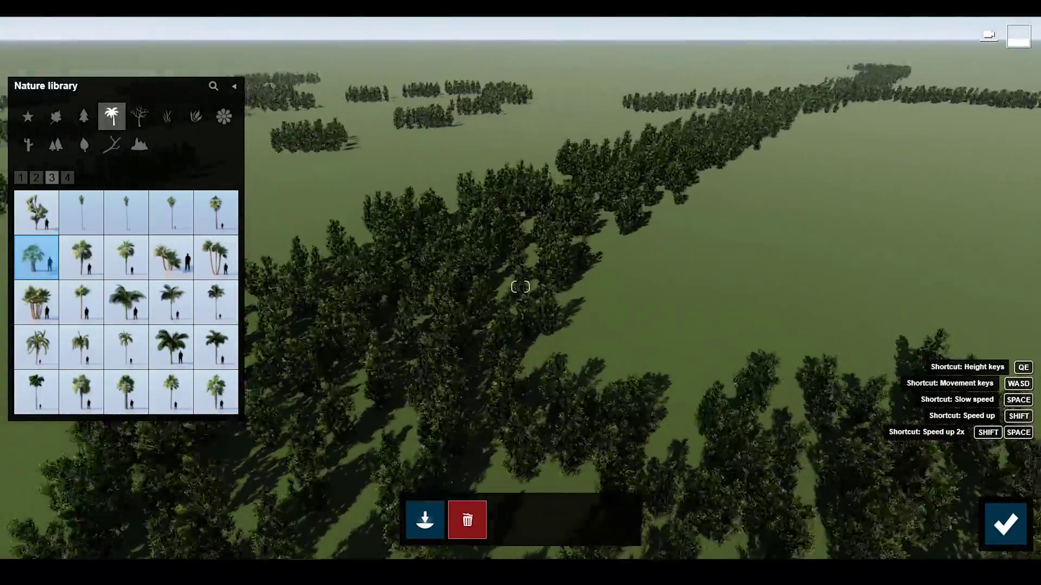
scroll(520, 287, up, 8)
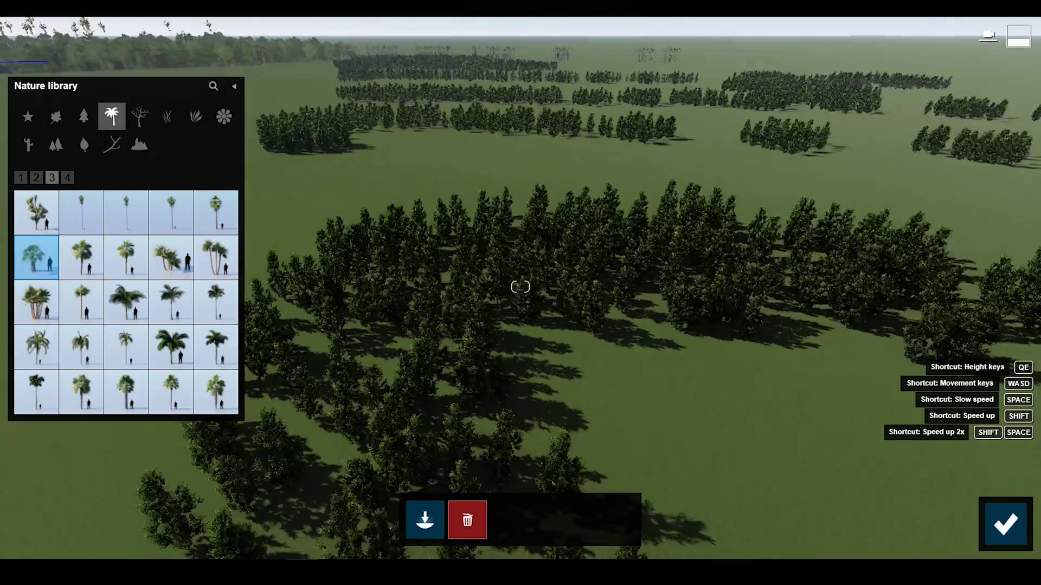